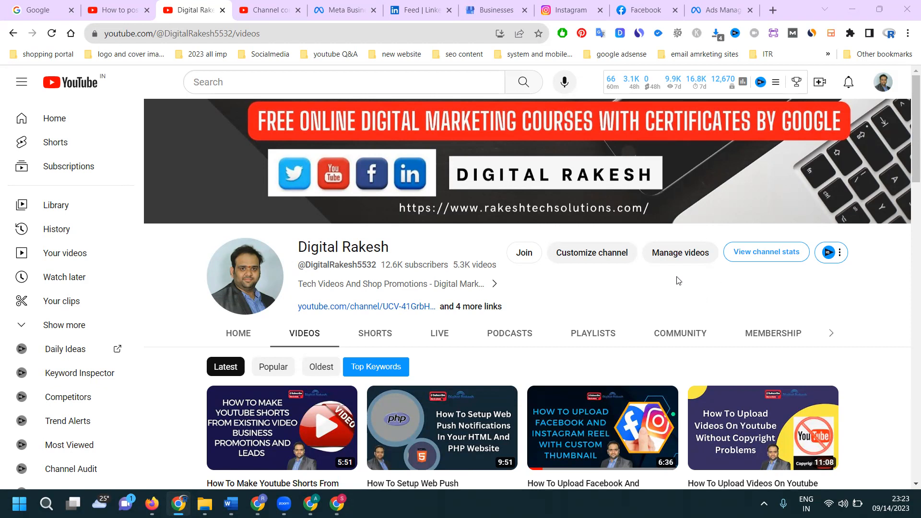
- Switch to the Sri Laptop World browser profile and look over the Shorts on its YouTube channel
click(337, 503)
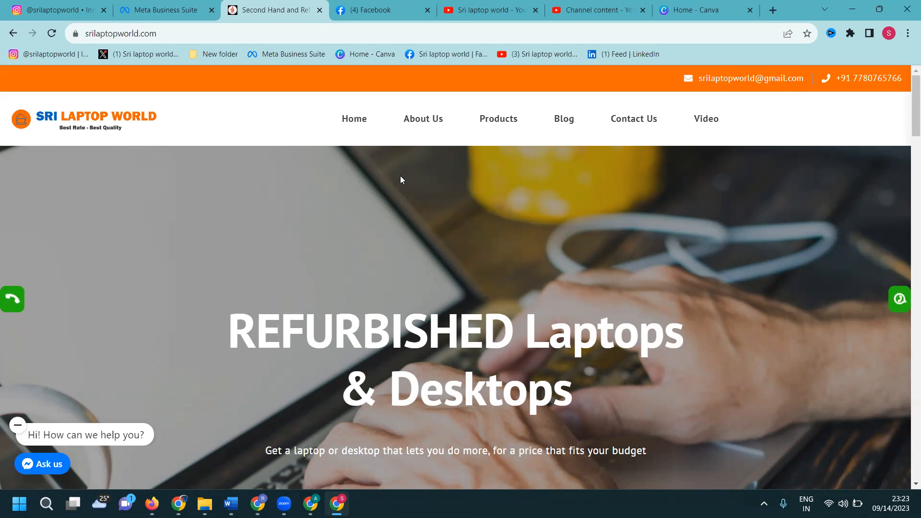
click(495, 6)
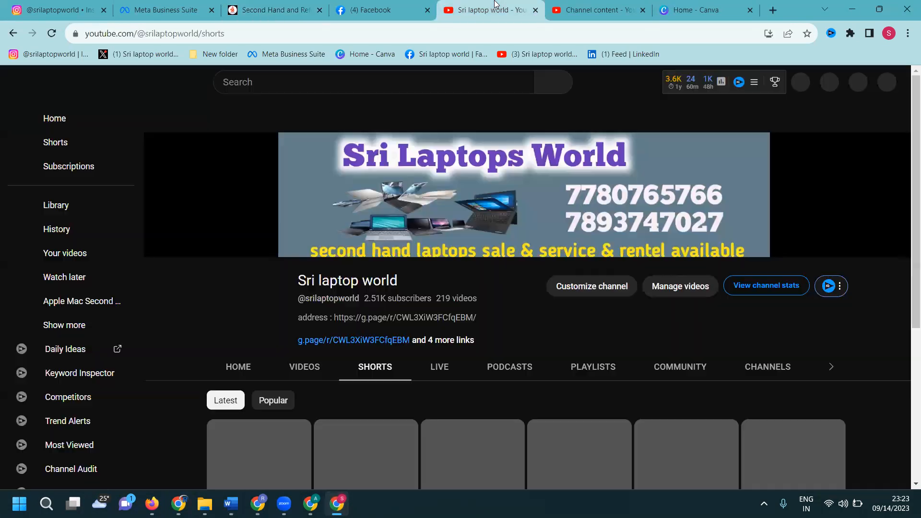
scroll(332, 329, down, 1)
scroll(332, 272, down, 3)
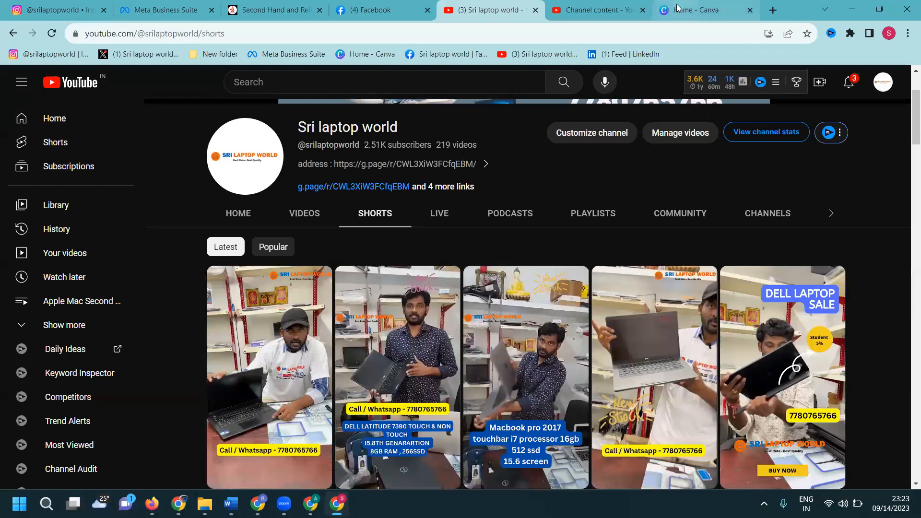
- Switch to Canva and create a blank Mobile Video design
click(694, 9)
mouse_move(595, 359)
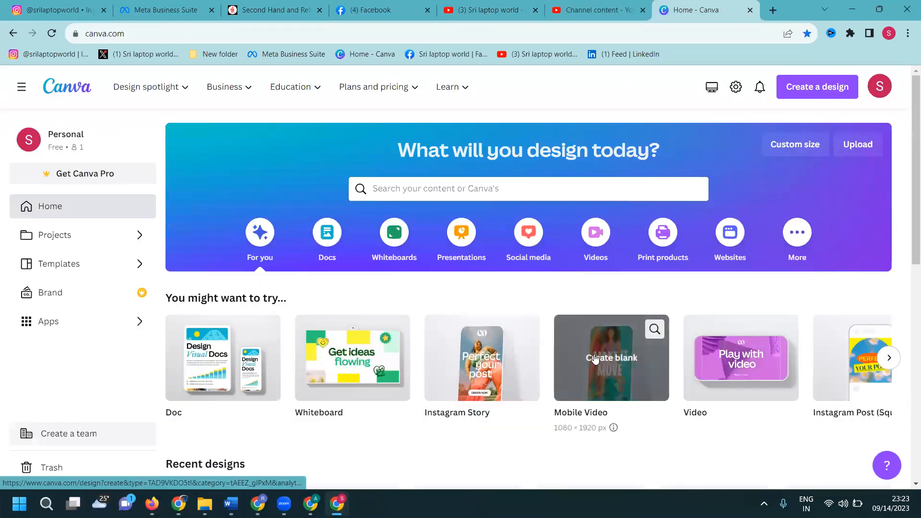
scroll(595, 358, down, 1)
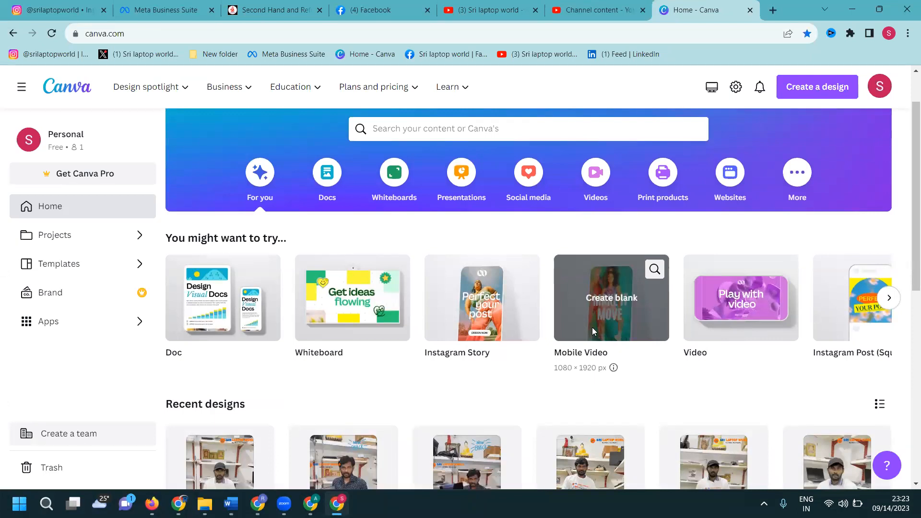
click(594, 331)
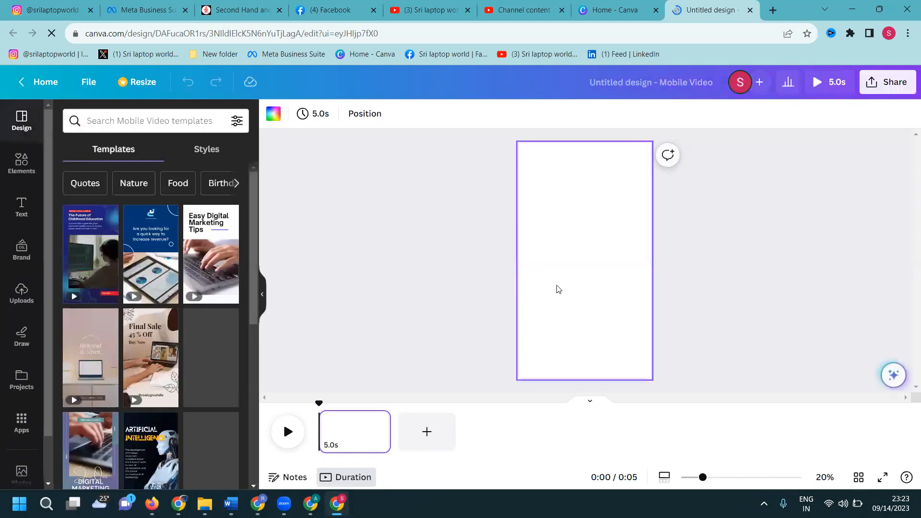
- Apply the recently used FINAL SALE laptop template to the blank page
click(34, 296)
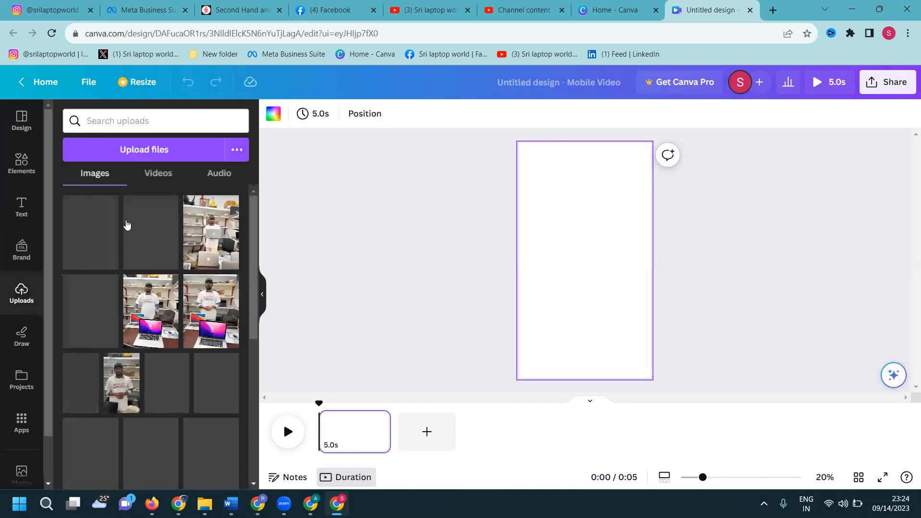
click(21, 122)
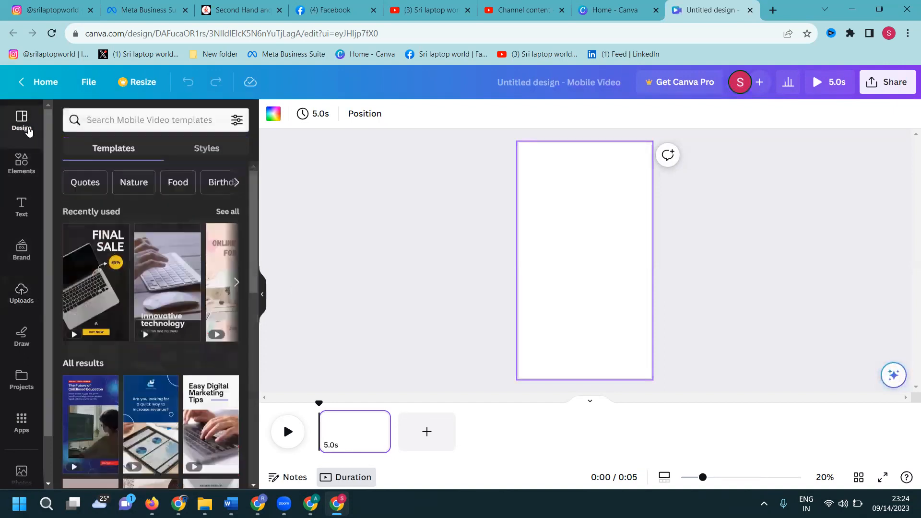
click(100, 291)
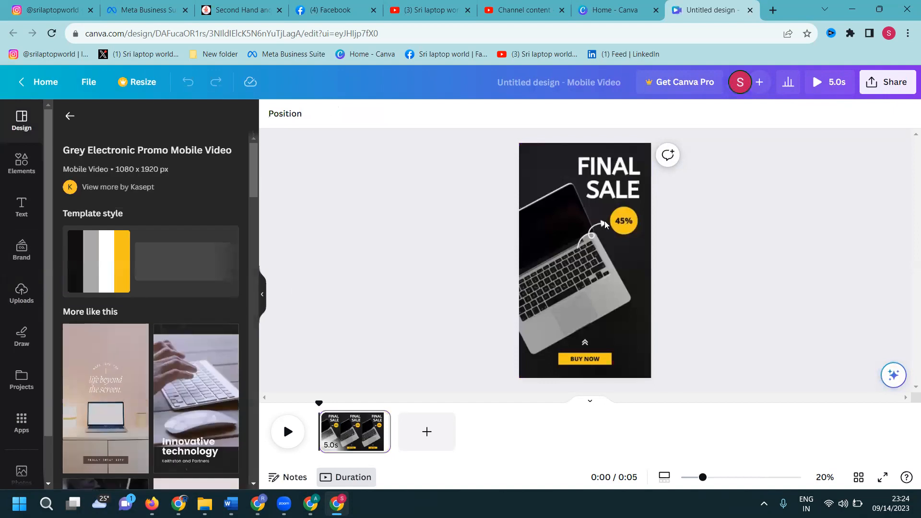
- Replace the word FINAL in the template's heading with LAPTOP
click(607, 177)
click(632, 174)
double_click(624, 168)
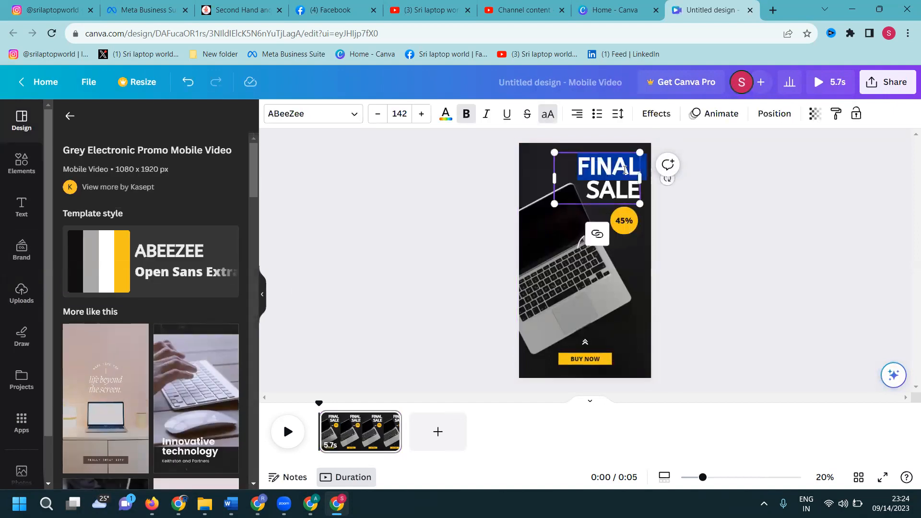
text(LAPTOP)
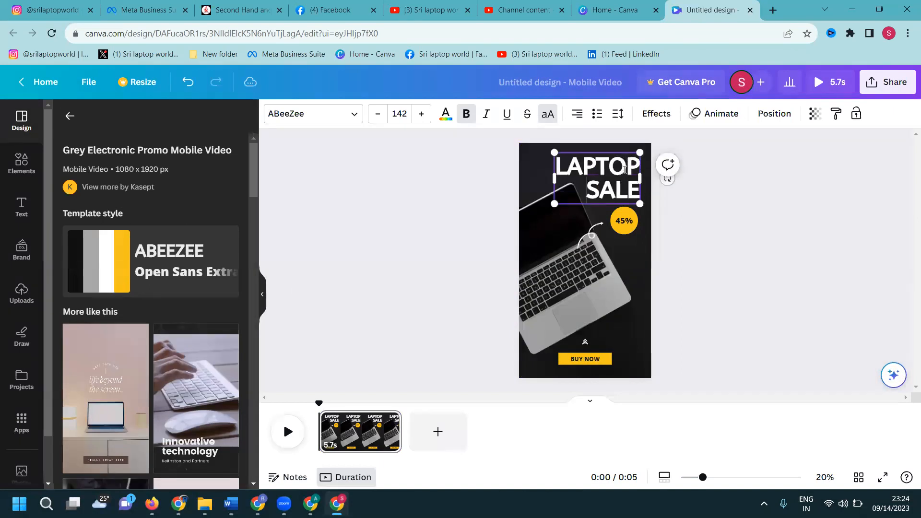
- Delete the 45% discount text and its yellow circle
double_click(625, 222)
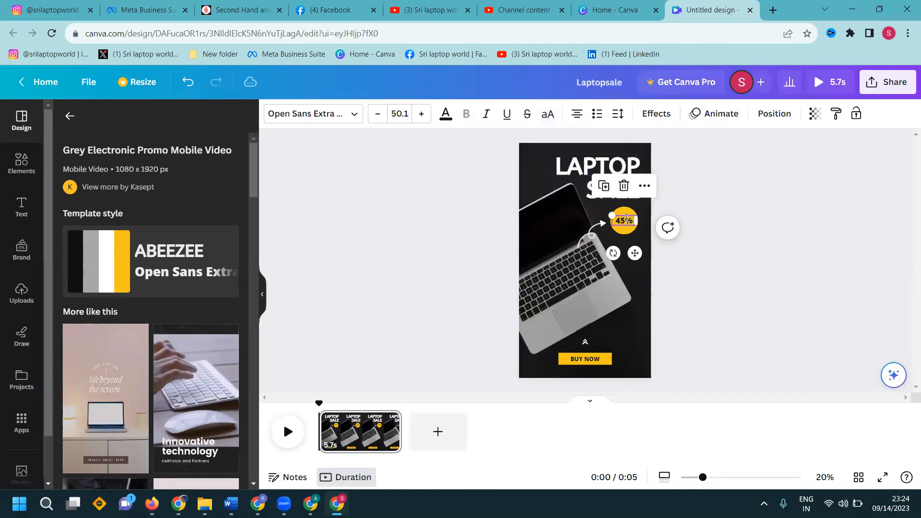
click(618, 226)
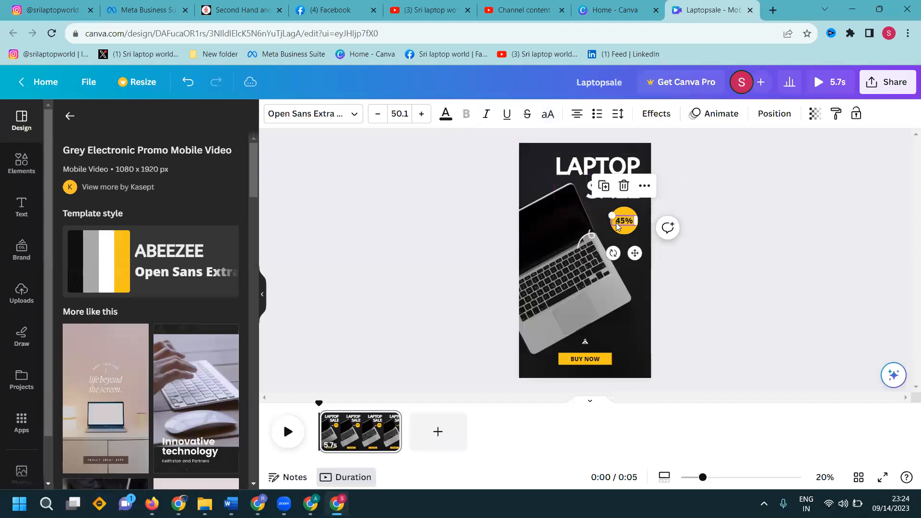
key(Delete)
click(619, 225)
key(Delete)
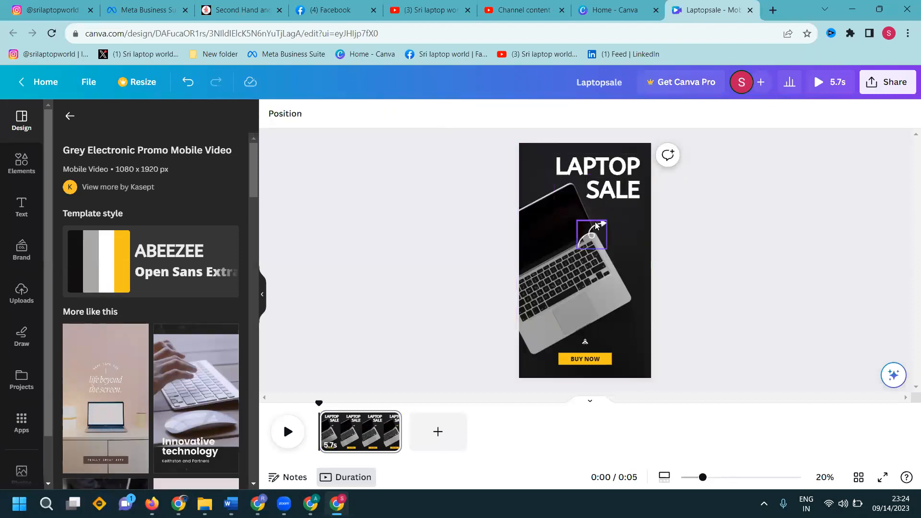
- Enlarge the curved white arrow so it reaches up towards the heading
click(602, 222)
drag(606, 219, 624, 204)
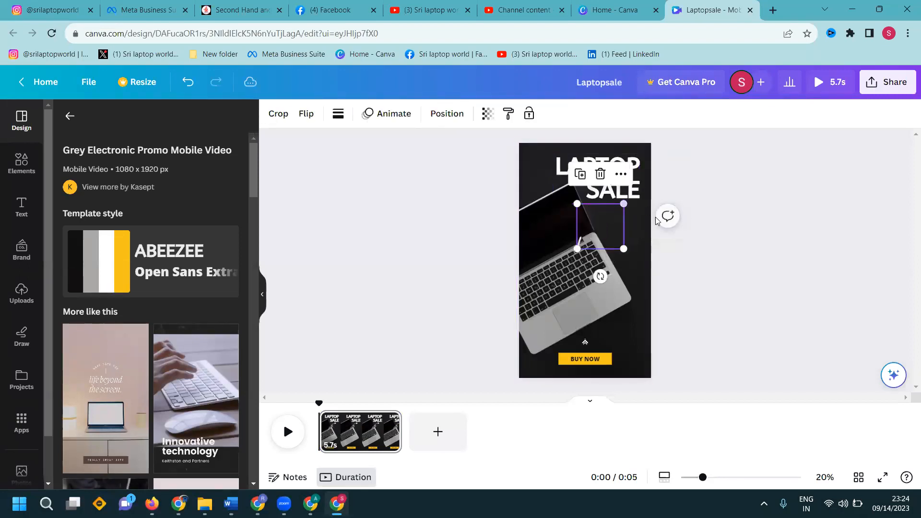
click(746, 263)
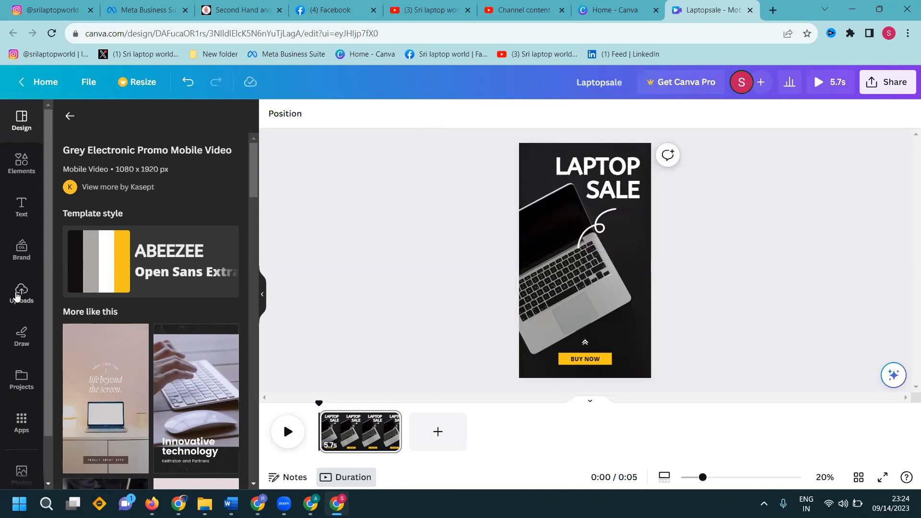
- Add the uploaded 55.3-second video of the man standing with laptops and make it the page background
click(19, 294)
scroll(156, 184, down, 5)
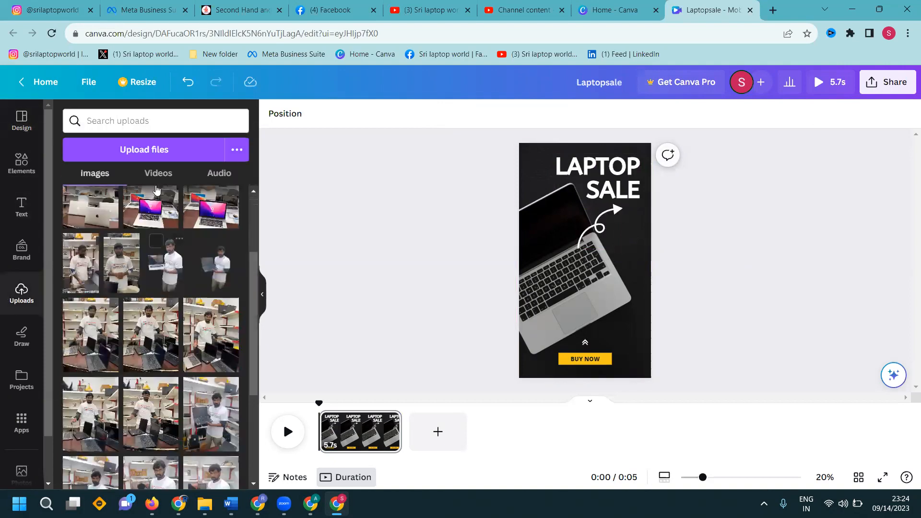
click(156, 183)
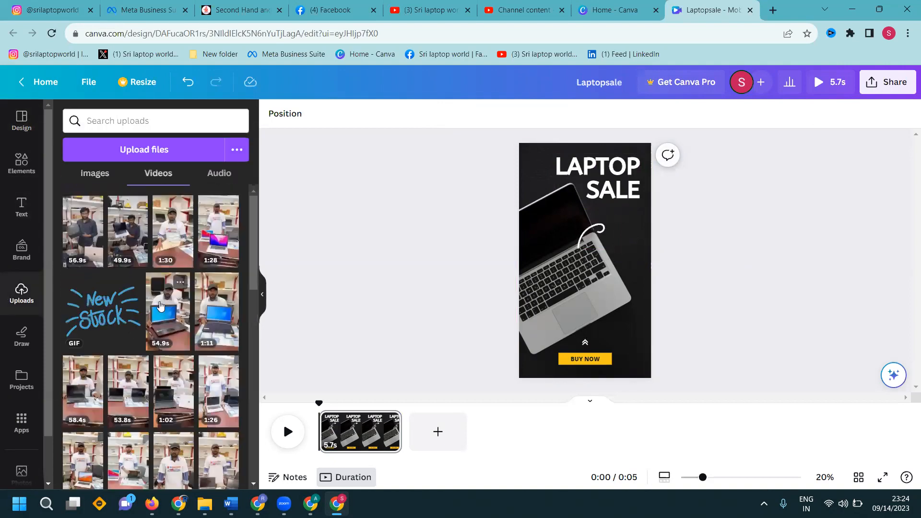
scroll(144, 307, down, 3)
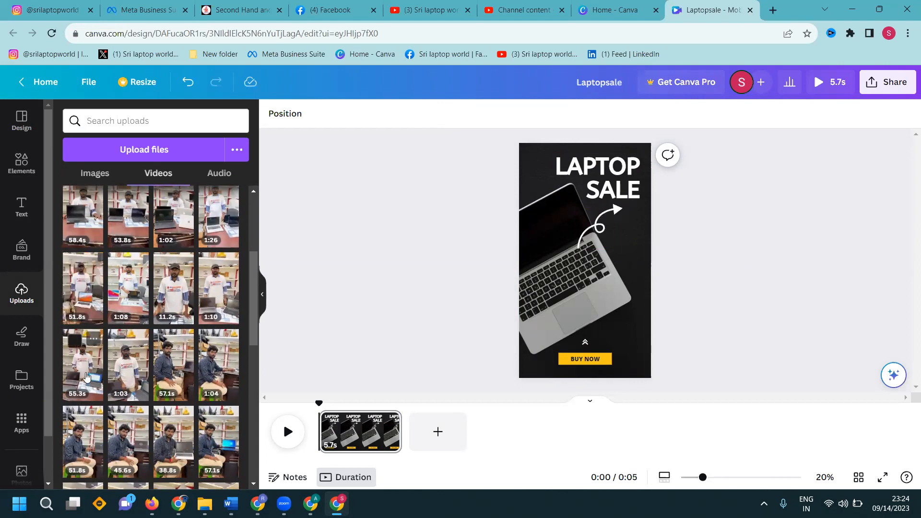
click(87, 379)
right_click(607, 262)
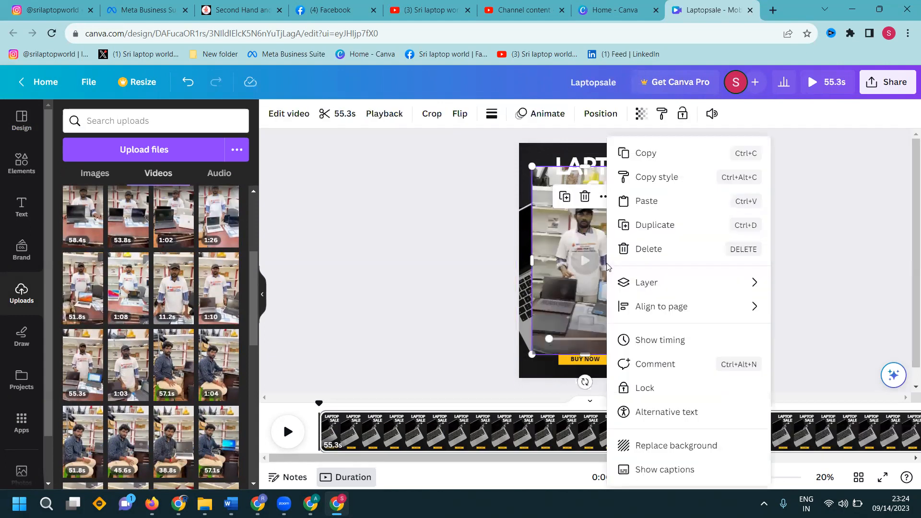
click(661, 445)
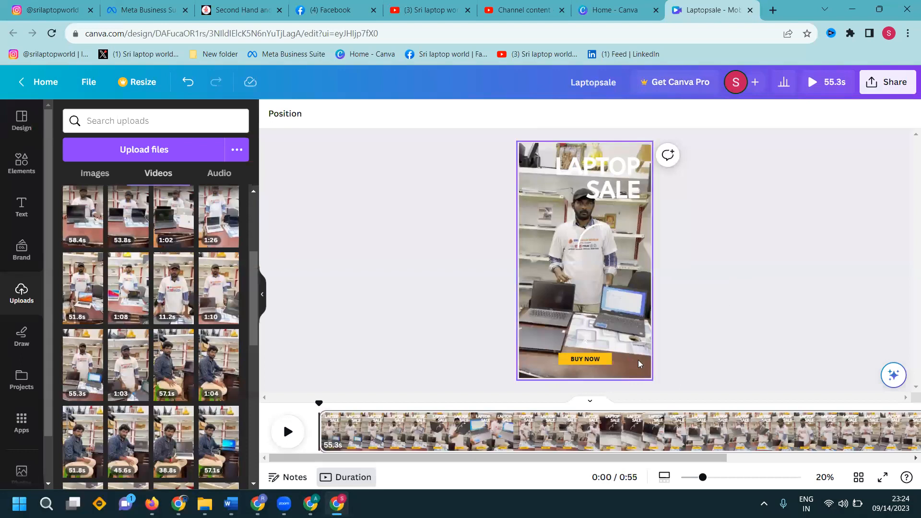
- Move the BUY NOW label slightly higher on the page
click(559, 360)
drag(587, 362, 583, 342)
click(721, 336)
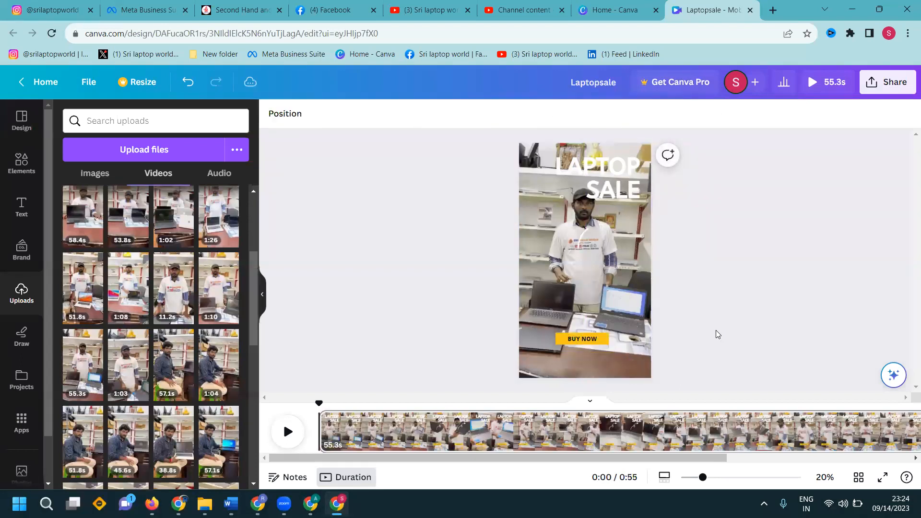
click(93, 174)
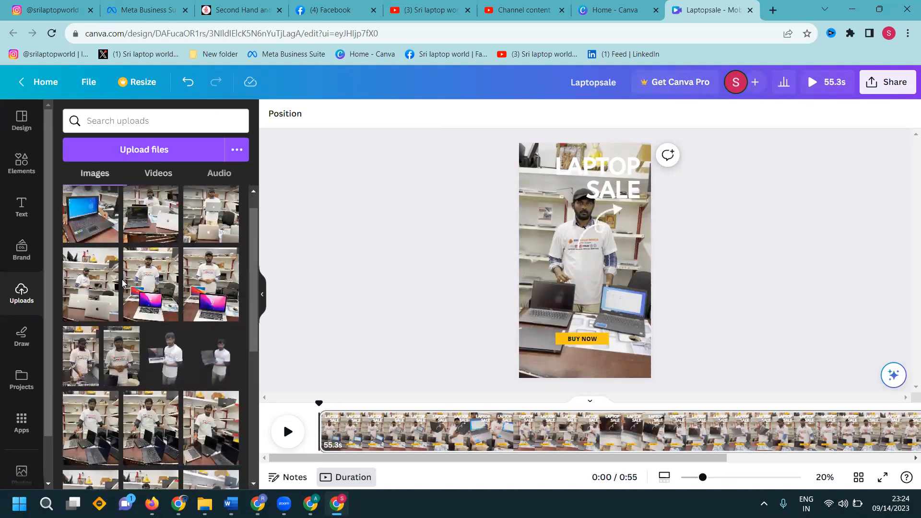
scroll(122, 283, down, 8)
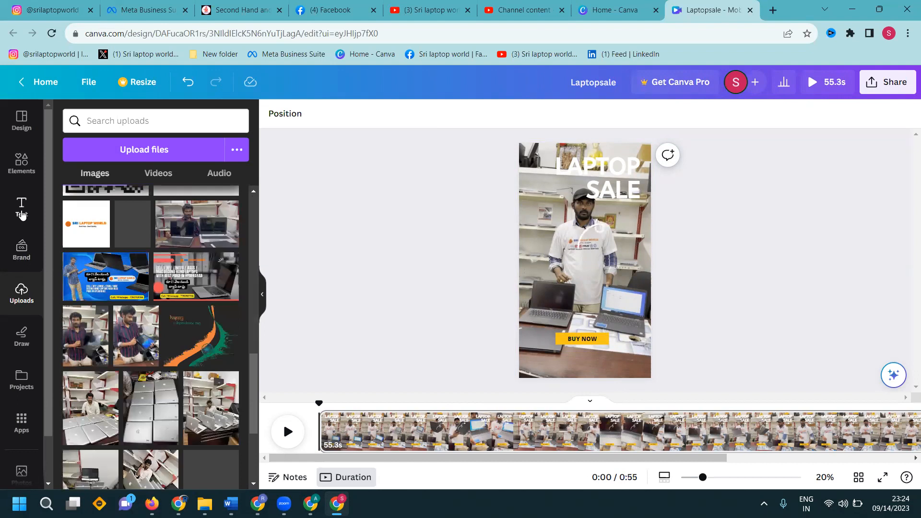
- Add a subheading containing the shop's phone number
click(22, 214)
click(137, 301)
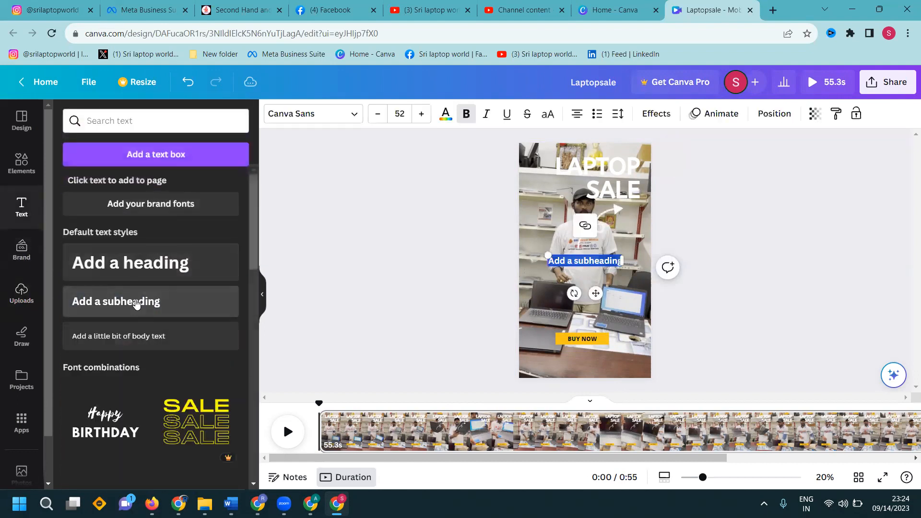
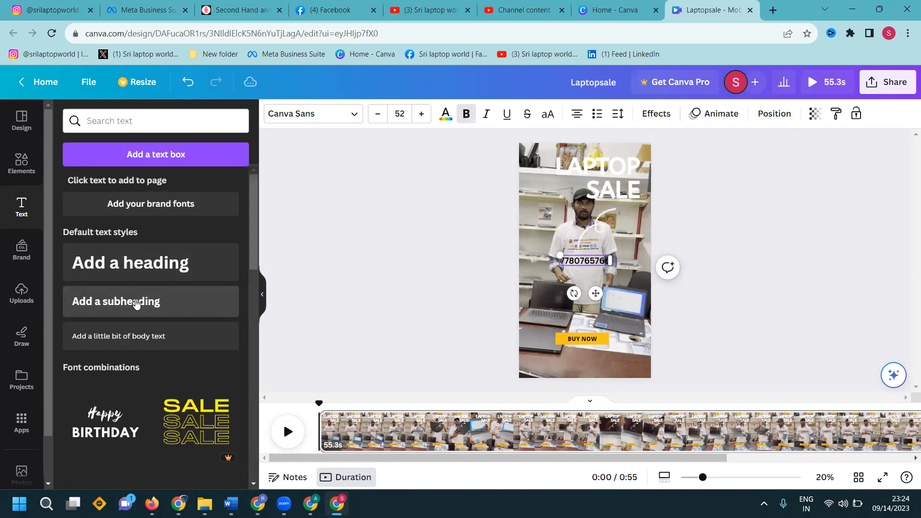
- Apply the Background text effect to the phone number and place it just below the BUY NOW label
click(655, 113)
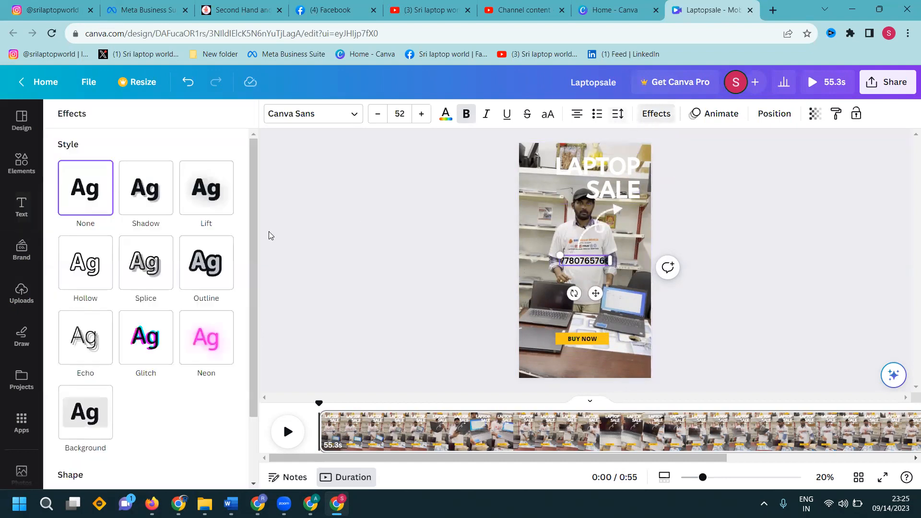
click(85, 429)
click(460, 291)
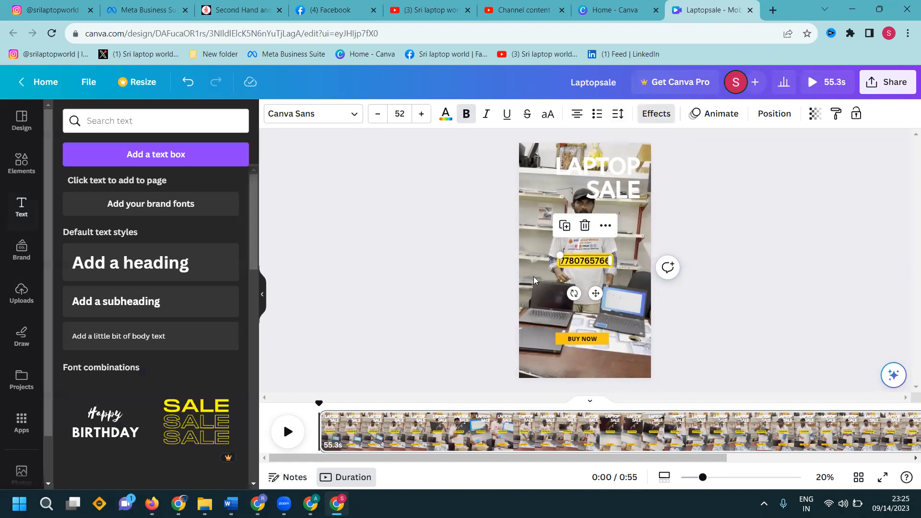
drag(580, 261, 658, 355)
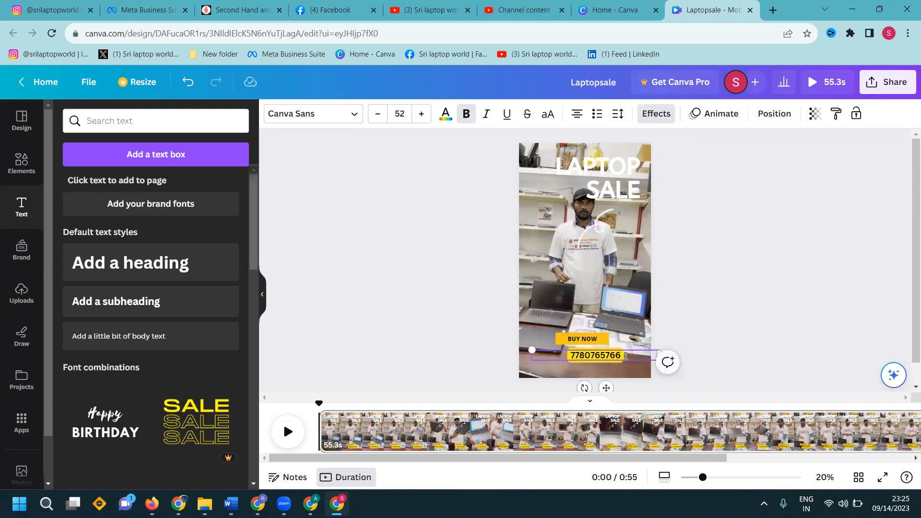
click(624, 355)
text(w)
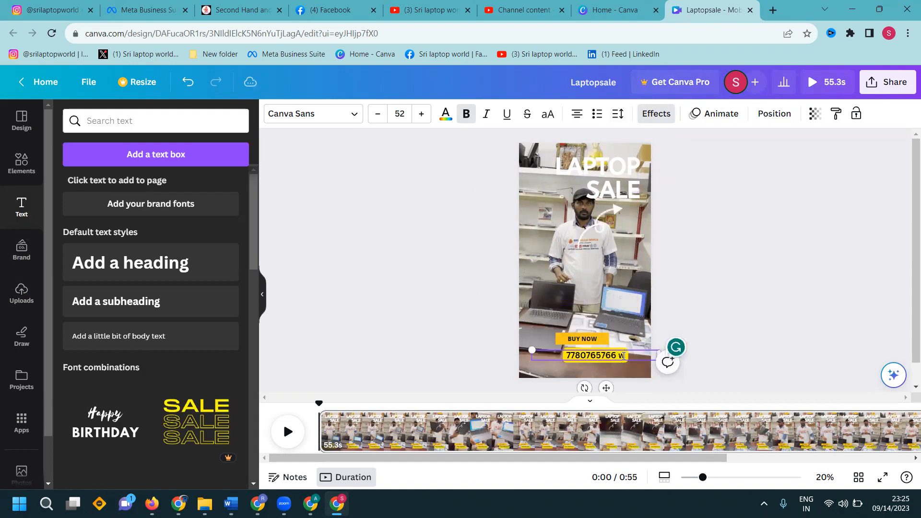
text(ww.sri)
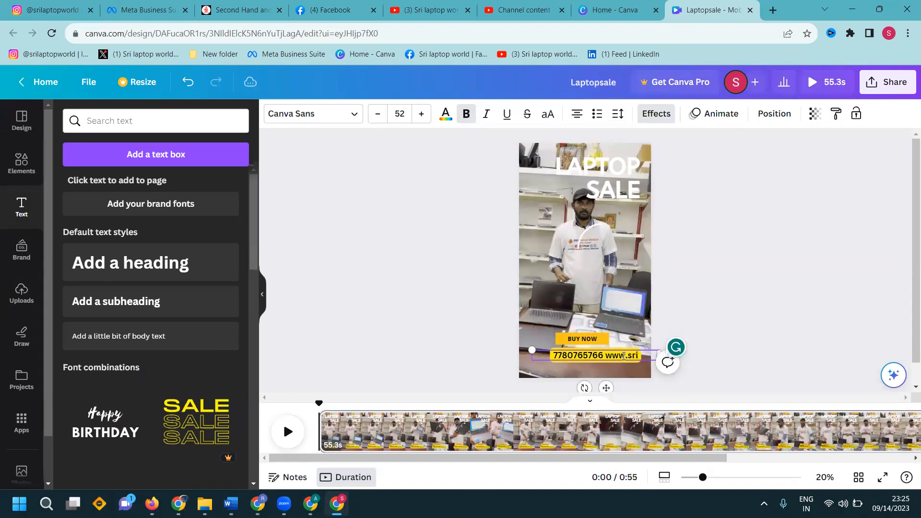
text(laptopworl)
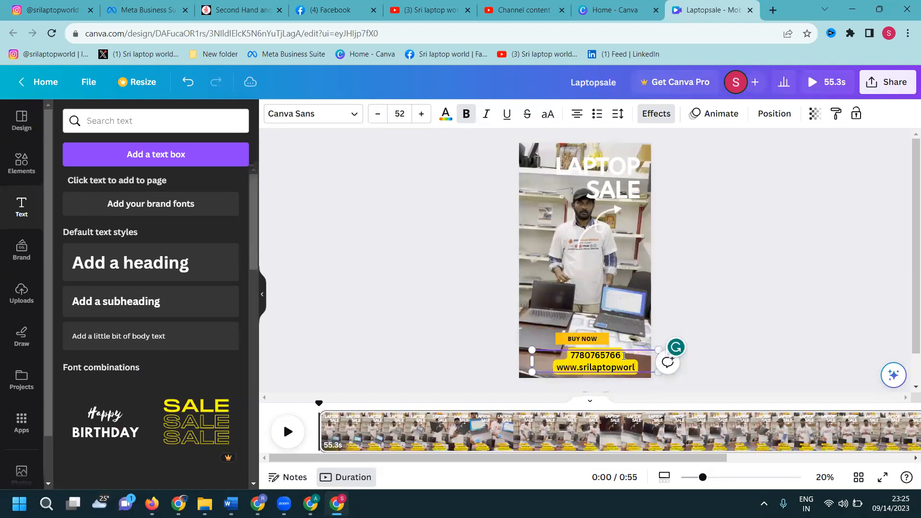
text(d.com)
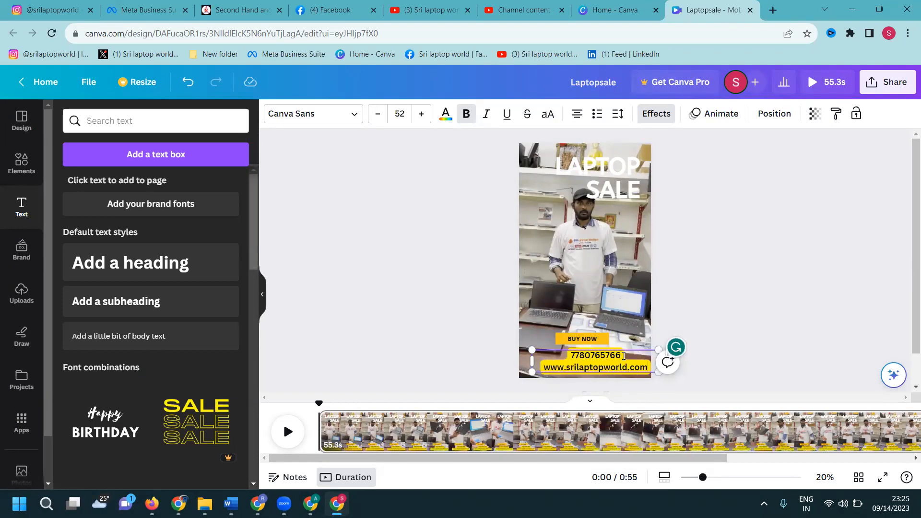
click(764, 310)
drag(602, 369, 590, 366)
click(773, 281)
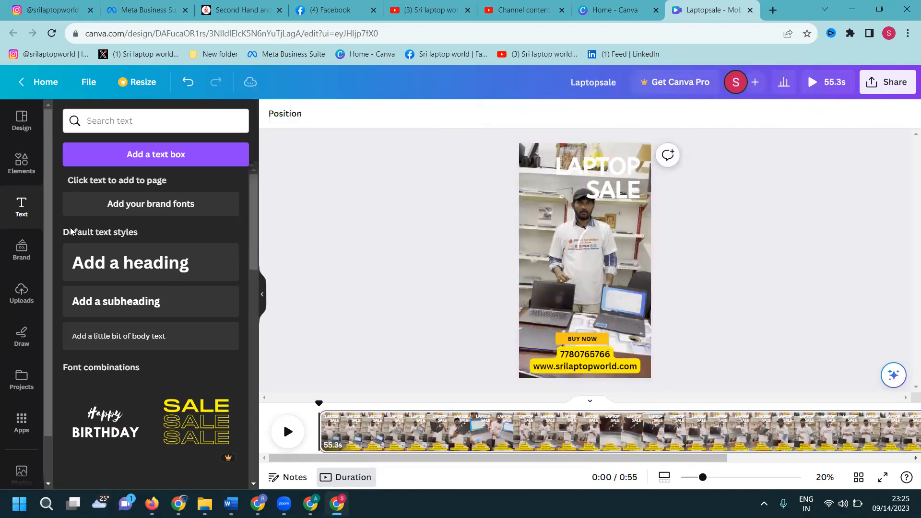
- Browse the uploaded images for the Sri Laptop World logo
click(22, 292)
scroll(139, 271, down, 5)
scroll(138, 271, down, 3)
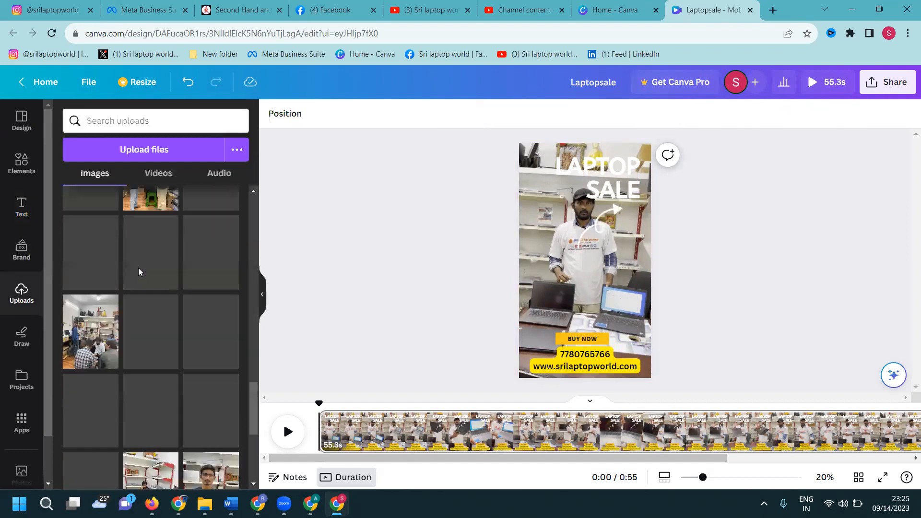
scroll(139, 272, down, 5)
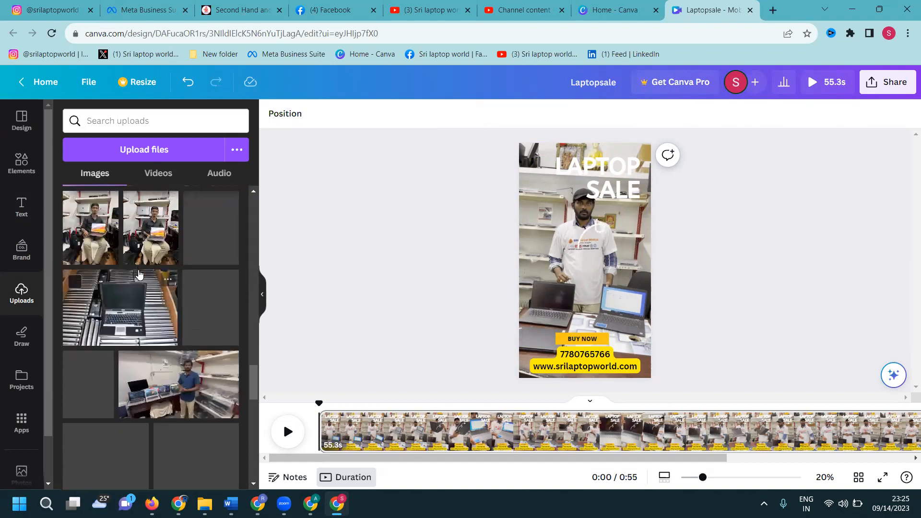
scroll(139, 274, down, 8)
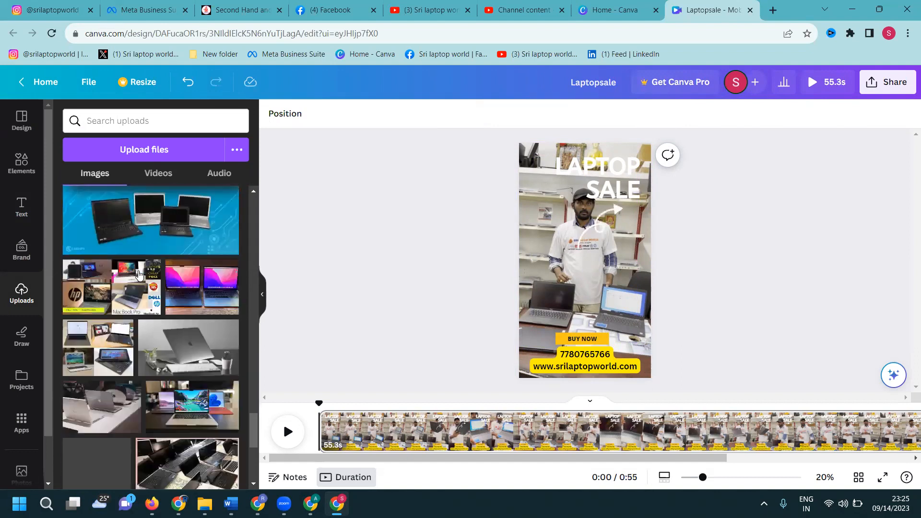
scroll(139, 278, down, 8)
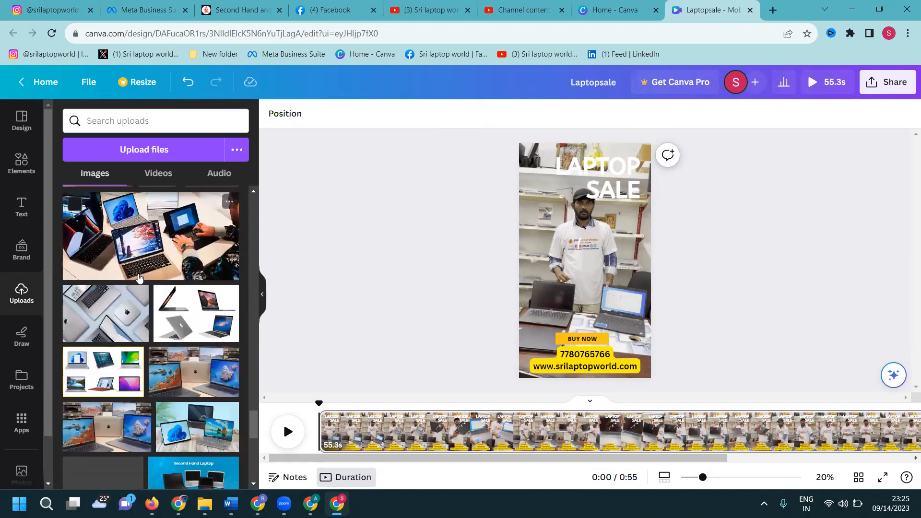
scroll(138, 278, down, 1)
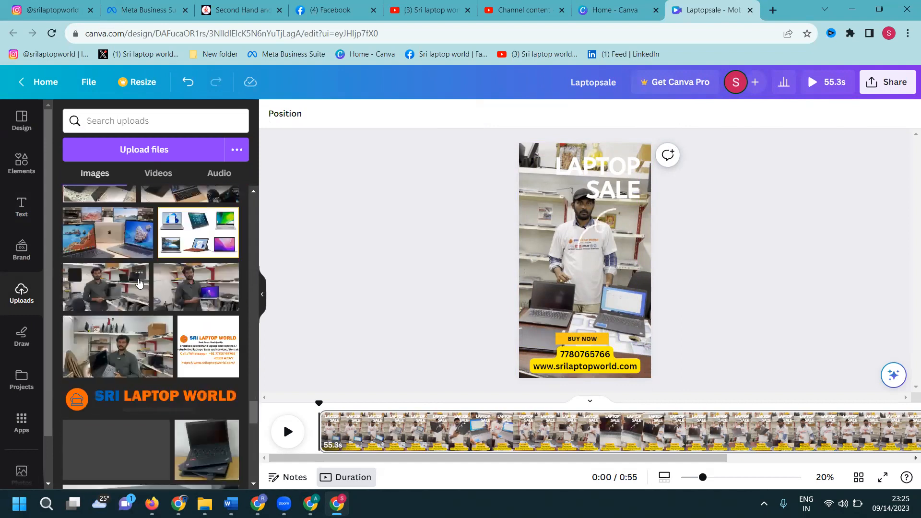
- Try the transparent Sri Laptop World logo at a reduced size in the page's upper-left corner, and delete it
click(149, 401)
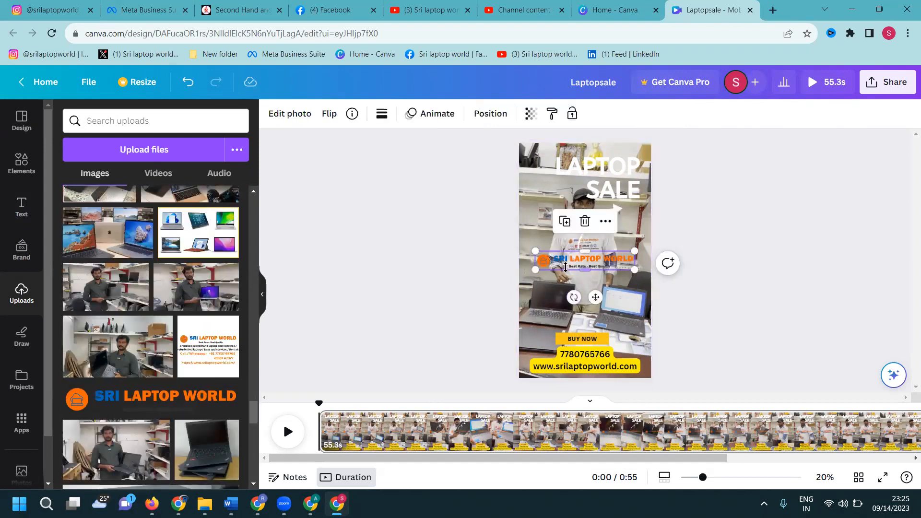
drag(536, 252, 538, 151)
click(487, 279)
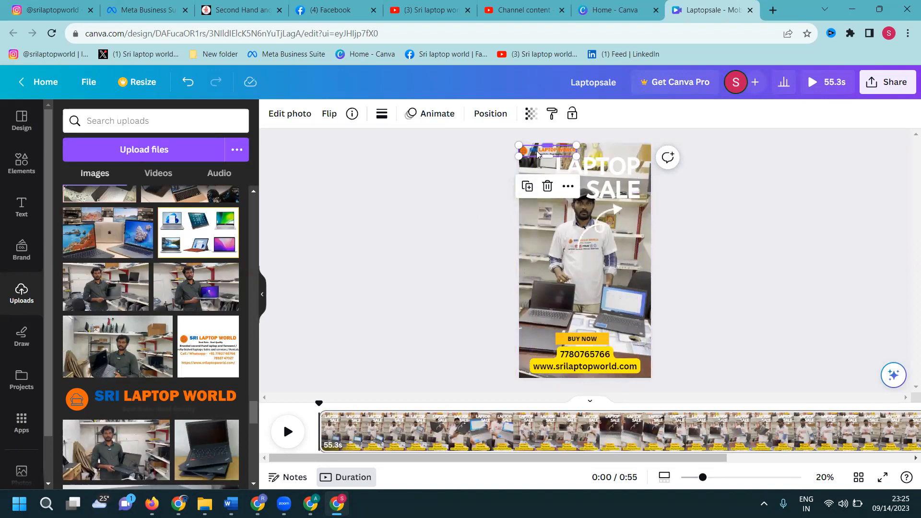
click(547, 186)
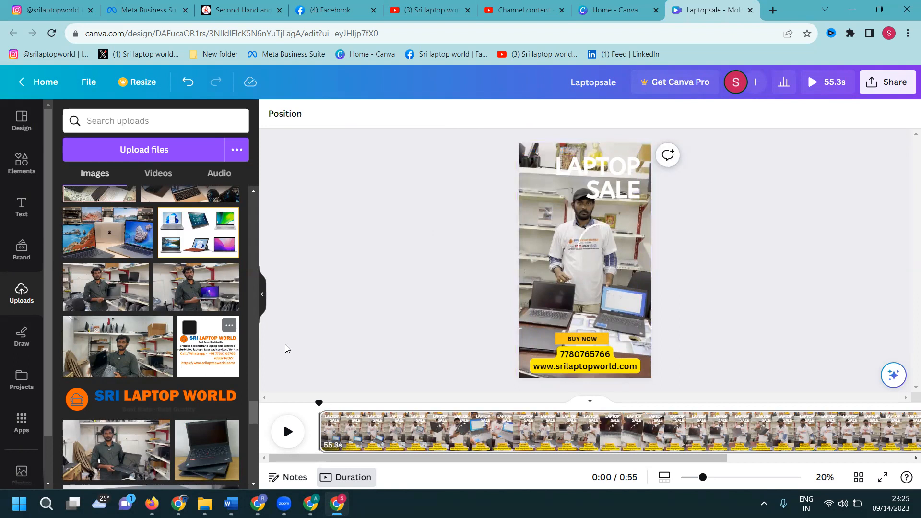
- Add the white Sri Laptop World card from the uploads, crop it to its logo strip and place it in the page's upper-left corner
click(208, 345)
drag(582, 291, 460, 263)
drag(586, 224, 462, 245)
drag(585, 260, 550, 161)
click(874, 228)
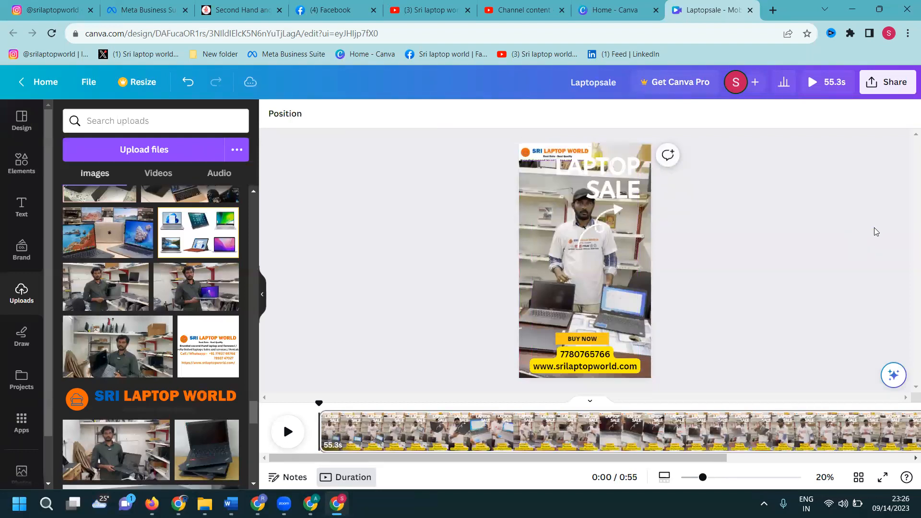
- Crop the logo's lower edge to just beneath the "Best Rate - Best Quality" tagline
click(730, 478)
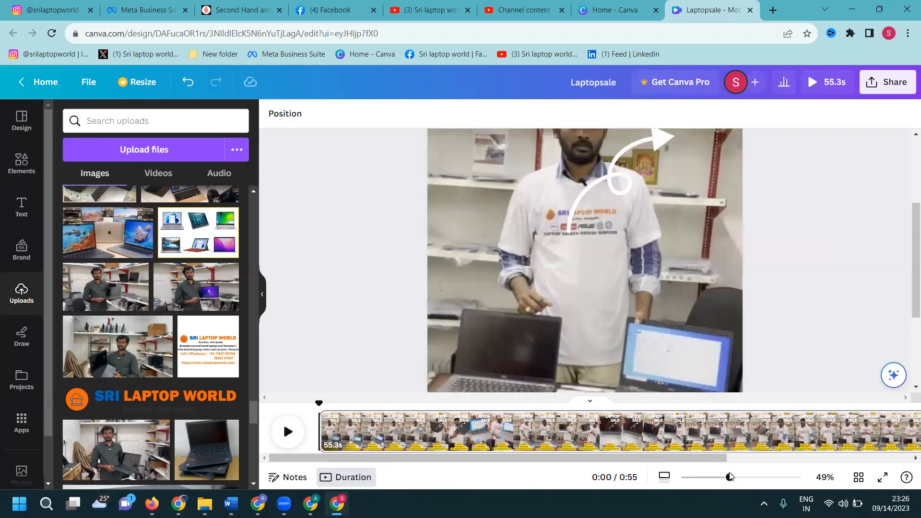
scroll(757, 290, up, 3)
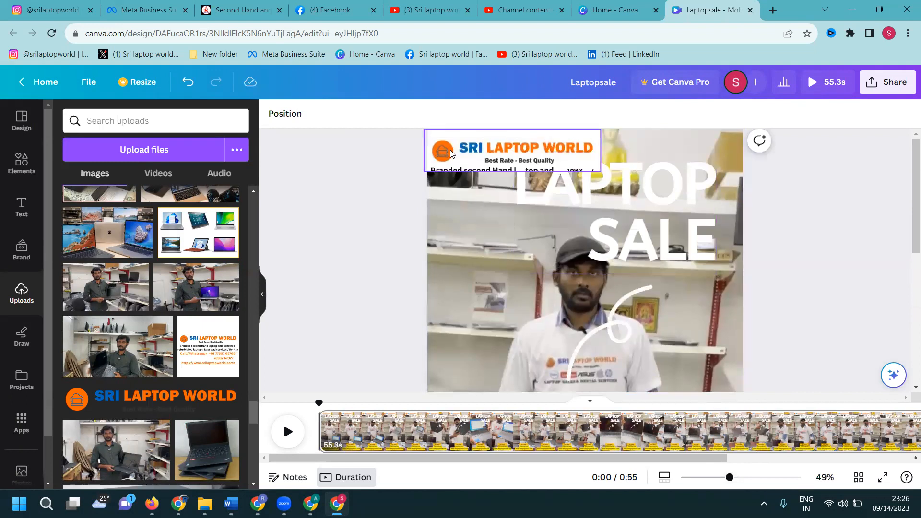
click(475, 161)
mouse_move(512, 171)
mouse_down()
mouse_move(515, 181)
mouse_move(517, 165)
mouse_up()
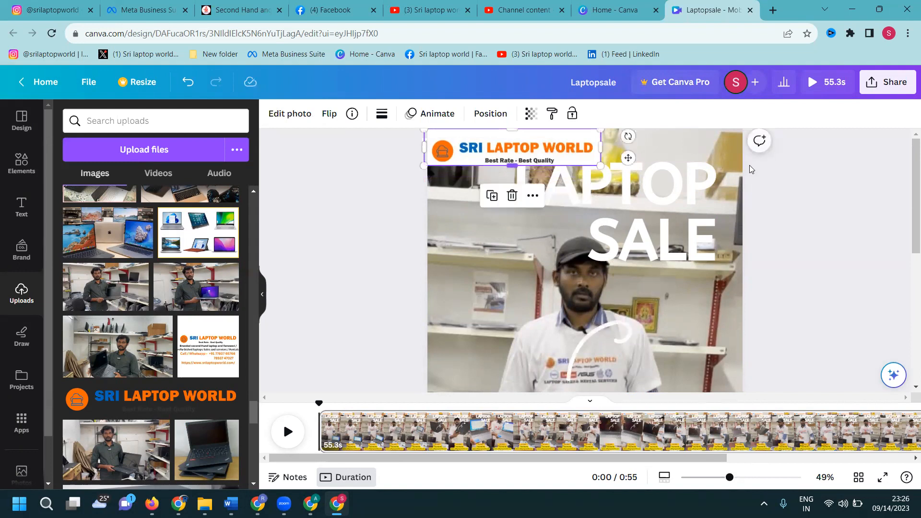
click(899, 187)
- Shrink the white logo strip and move it slightly inward from the page's upper-left corner
click(558, 137)
drag(600, 166, 539, 153)
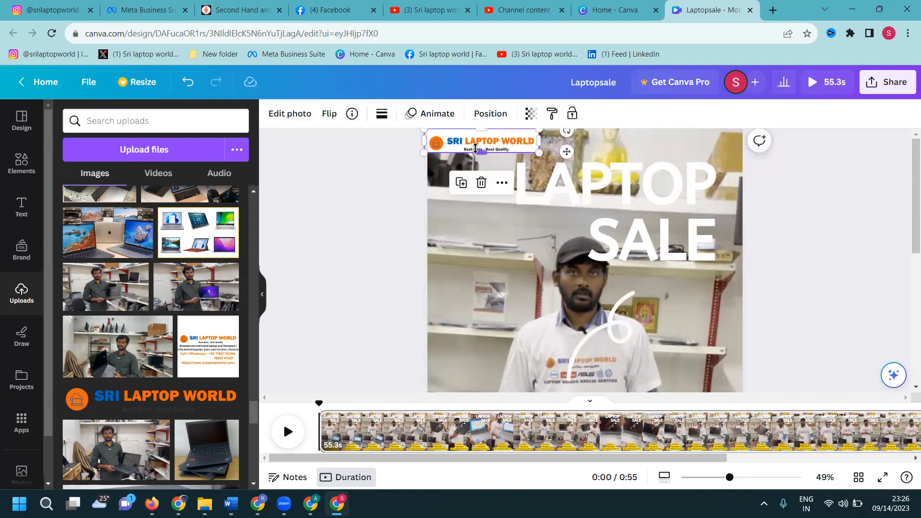
drag(481, 145, 490, 145)
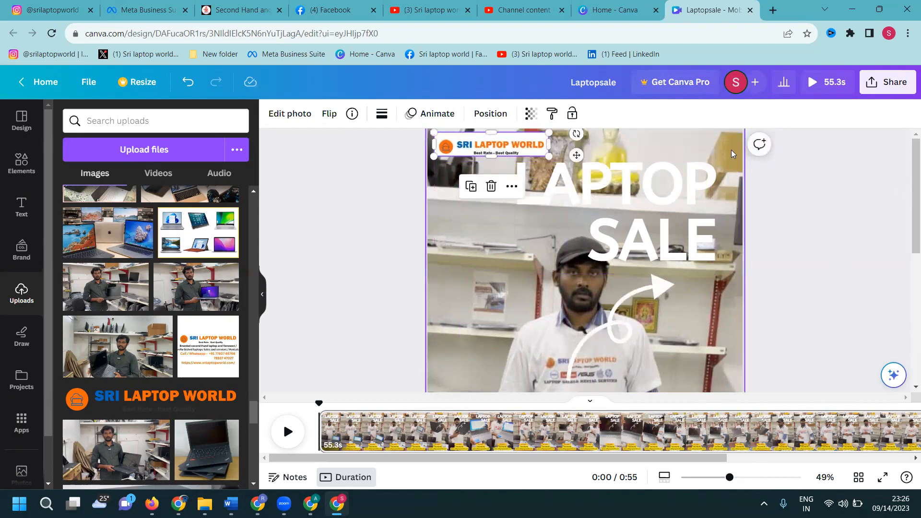
click(833, 175)
scroll(807, 235, down, 1)
scroll(807, 235, up, 3)
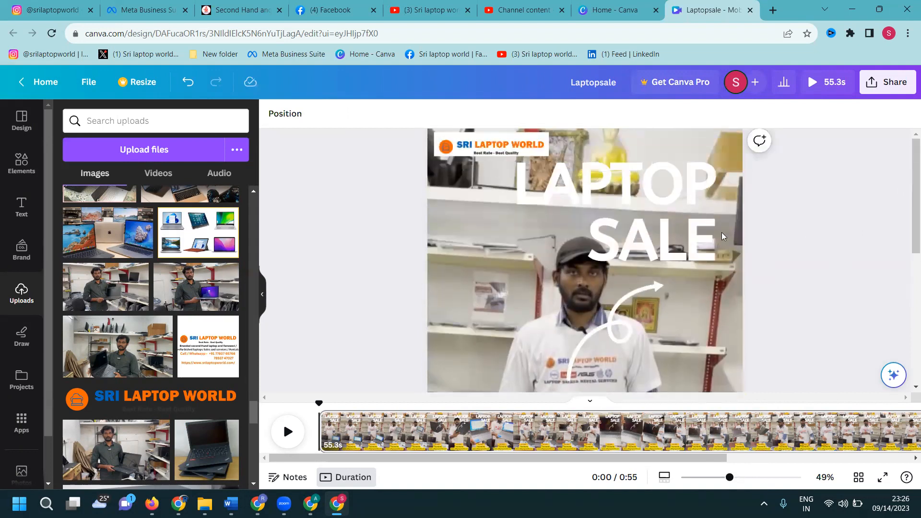
click(497, 150)
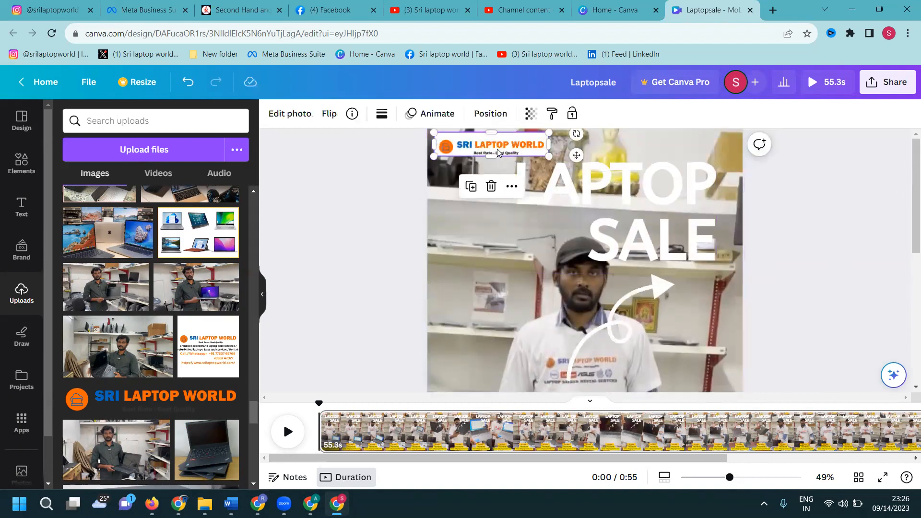
scroll(132, 192, up, 10)
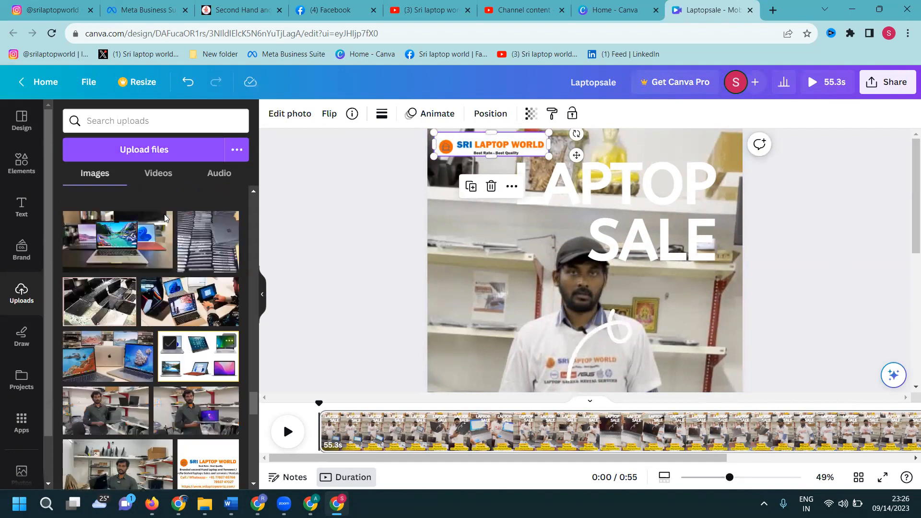
key(ctrl+v)
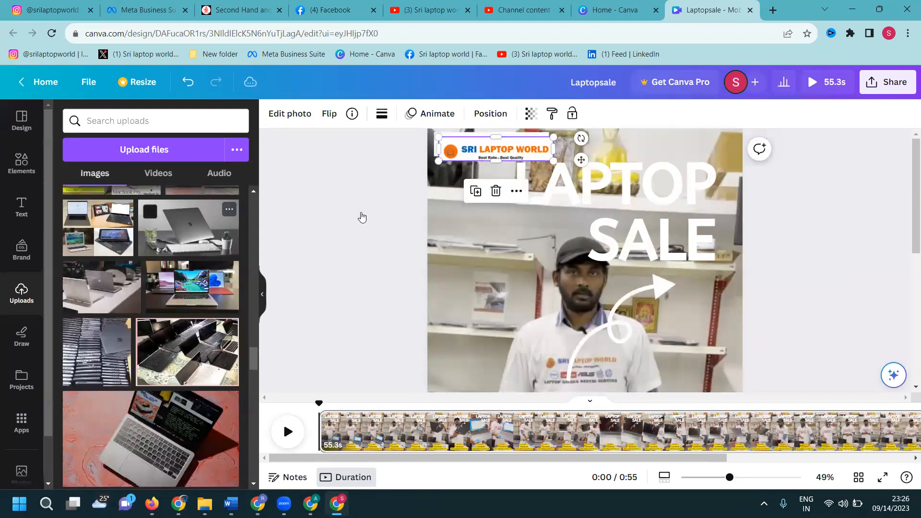
drag(495, 150, 142, 229)
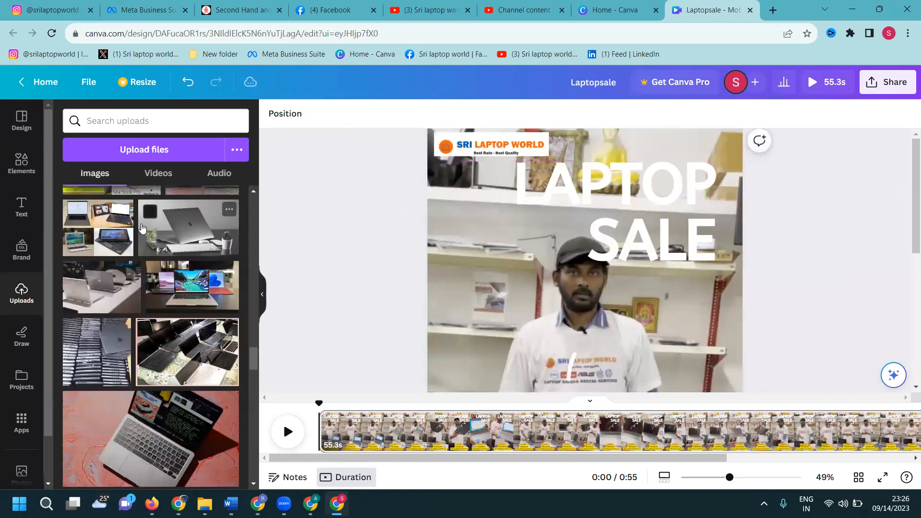
scroll(155, 251, up, 10)
scroll(155, 255, up, 5)
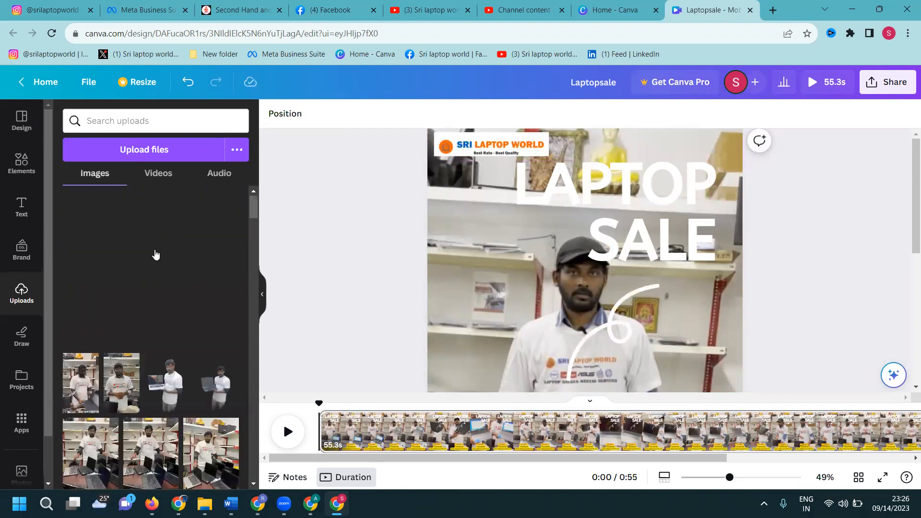
click(504, 151)
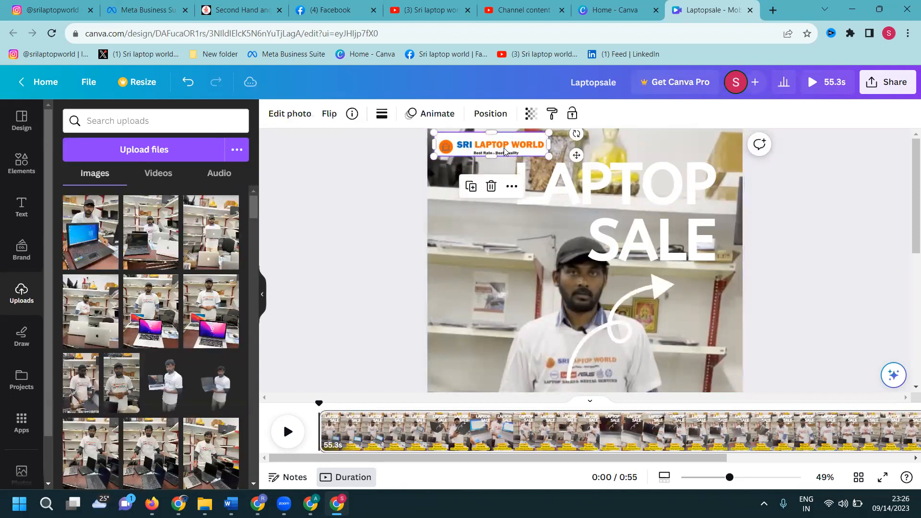
click(830, 221)
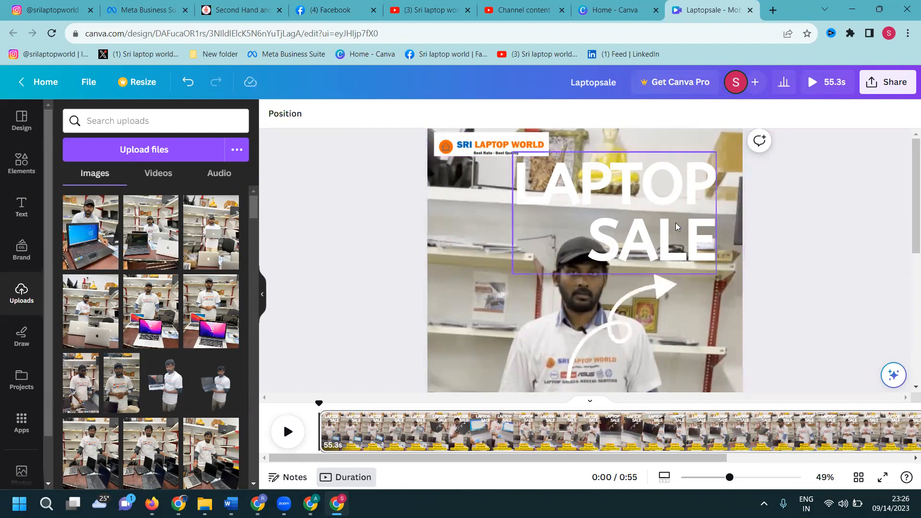
- Apply the Background text effect to the LAPTOP SALE heading
click(660, 212)
click(659, 212)
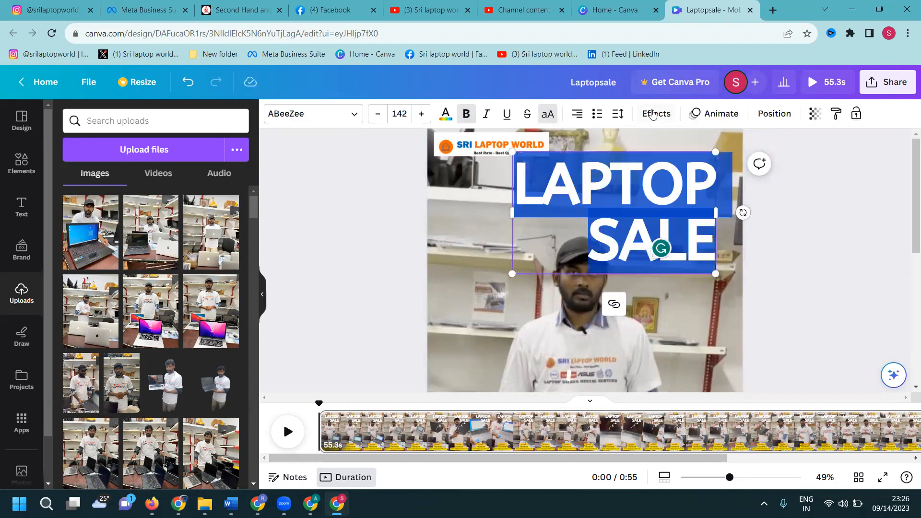
click(657, 113)
click(86, 412)
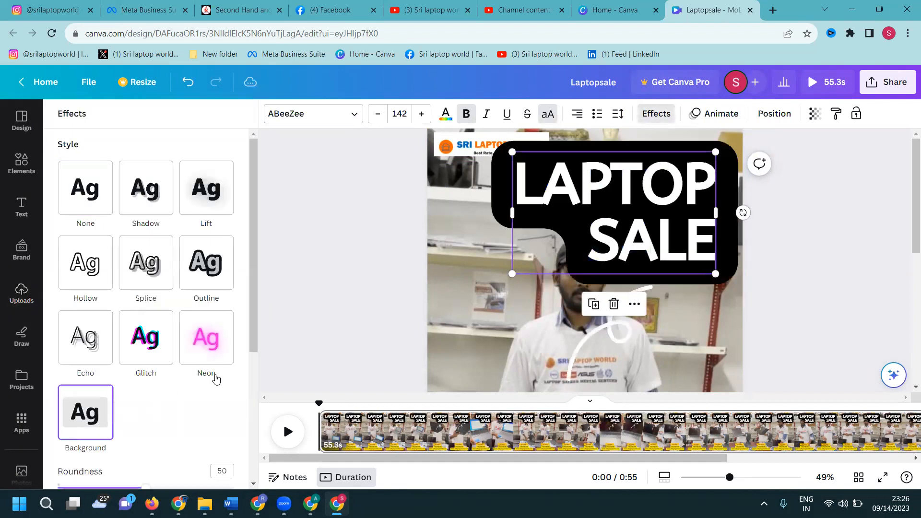
- Reduce the LAPTOP SALE heading's font size to 108
click(377, 118)
click(377, 117)
click(376, 119)
click(376, 119)
click(377, 119)
click(376, 119)
click(376, 119)
click(376, 119)
click(376, 119)
click(376, 119)
click(377, 119)
click(377, 119)
click(376, 119)
click(377, 119)
click(377, 119)
click(376, 119)
click(376, 119)
click(377, 119)
click(377, 119)
click(377, 119)
click(377, 119)
click(377, 119)
click(377, 119)
click(377, 119)
click(378, 119)
click(378, 118)
click(378, 119)
- Set the font size of the whole heading text to 72
double_click(576, 192)
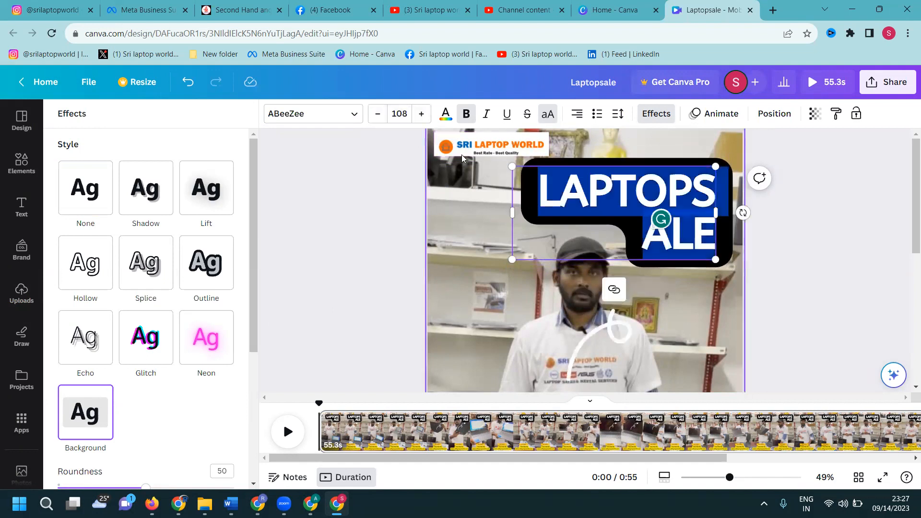
click(399, 114)
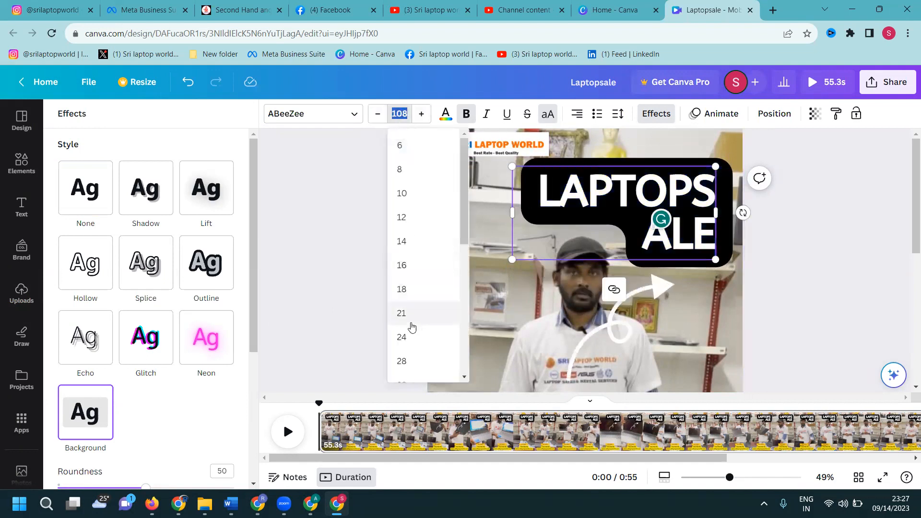
click(405, 336)
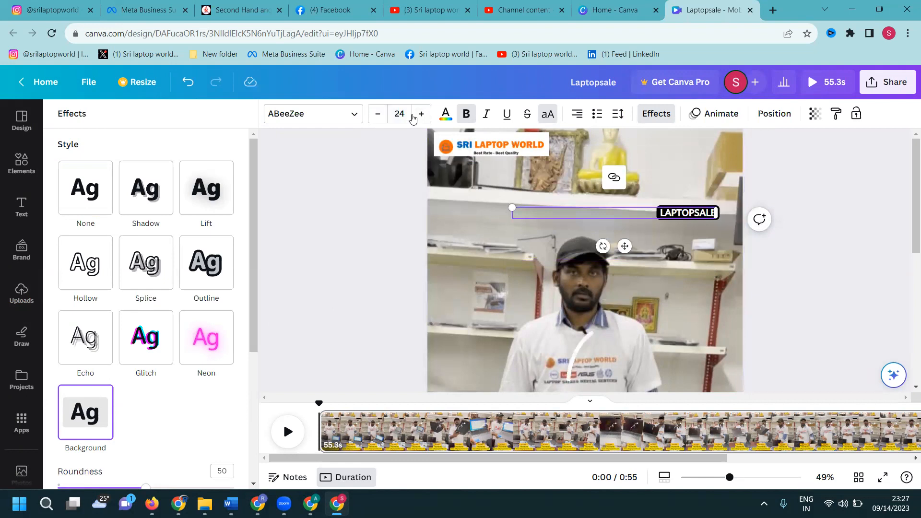
click(408, 115)
scroll(411, 281, down, 3)
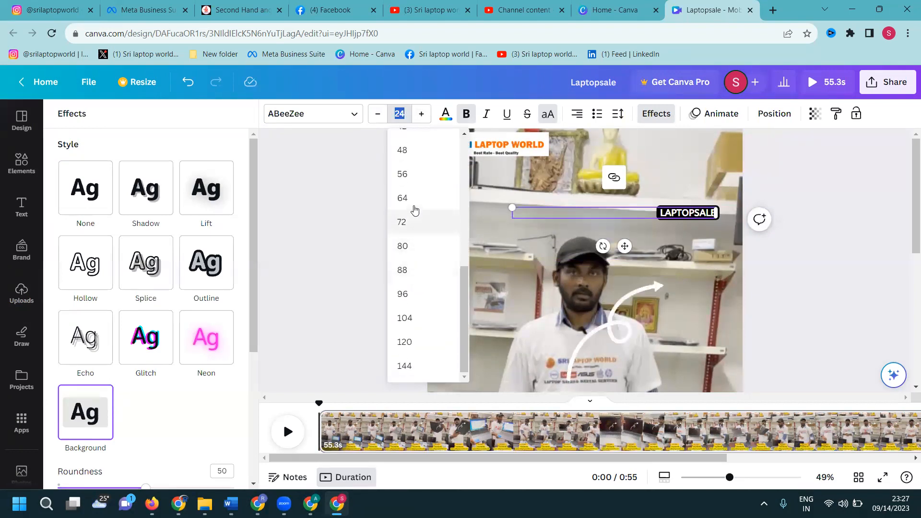
click(407, 222)
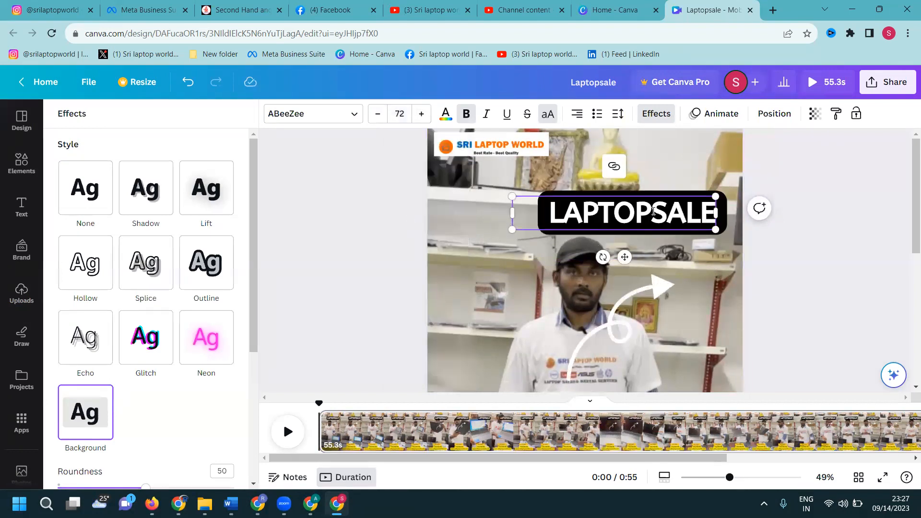
- Insert a line break in the heading so LAPTOP and SALE sit on separate lines
click(653, 211)
key(Return)
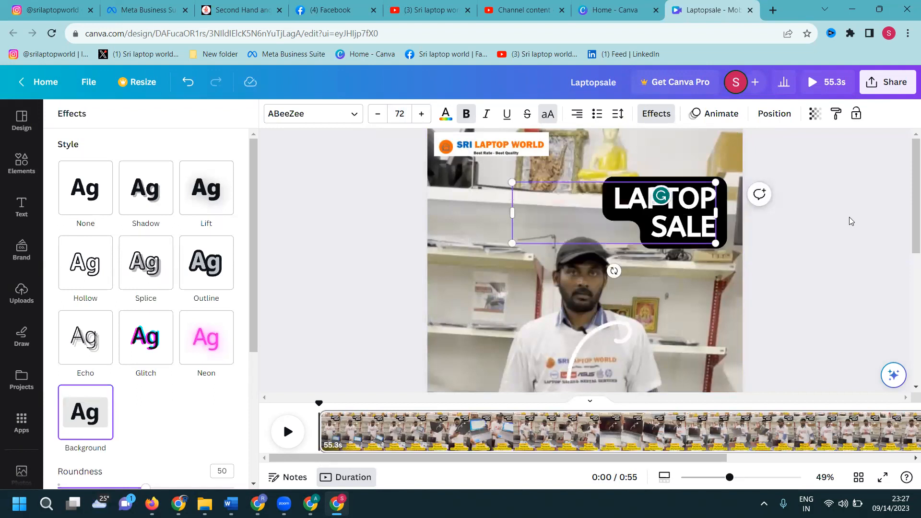
click(851, 221)
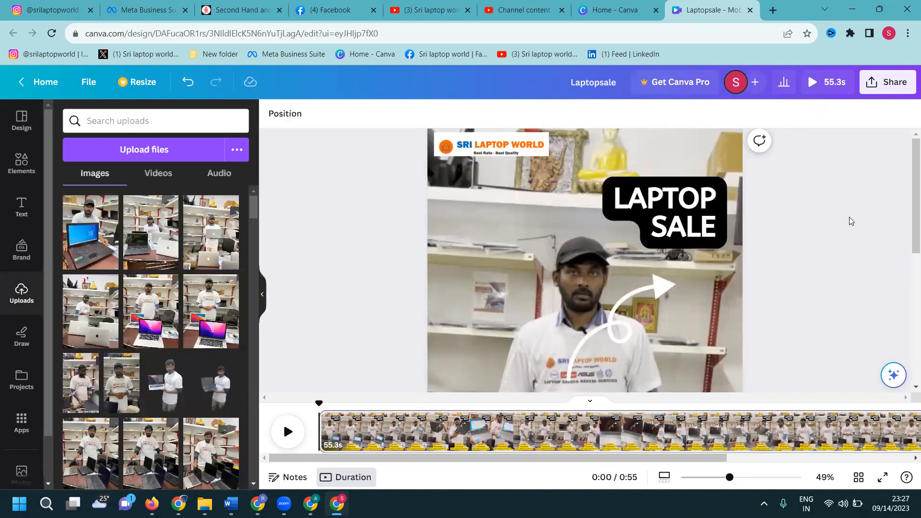
- Check the lower part of the page and review the design's download settings for MP4 Video, without downloading
scroll(851, 221, down, 5)
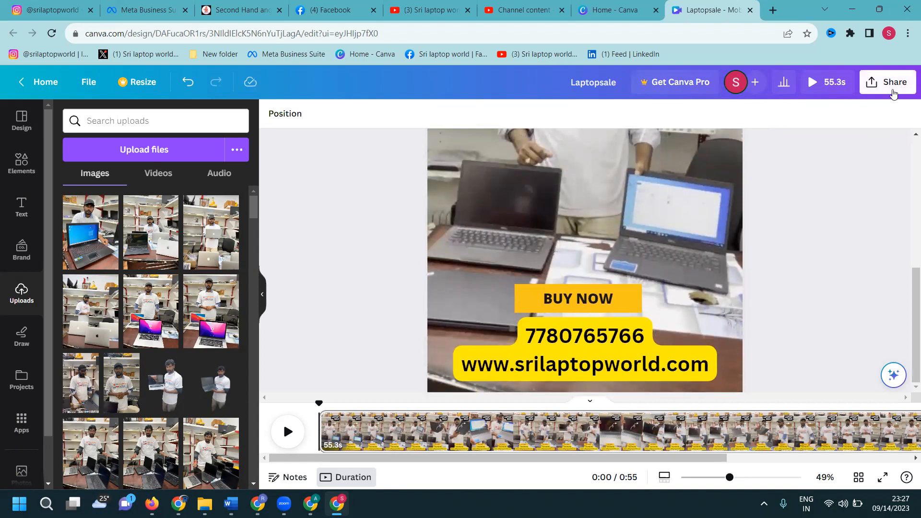
click(892, 89)
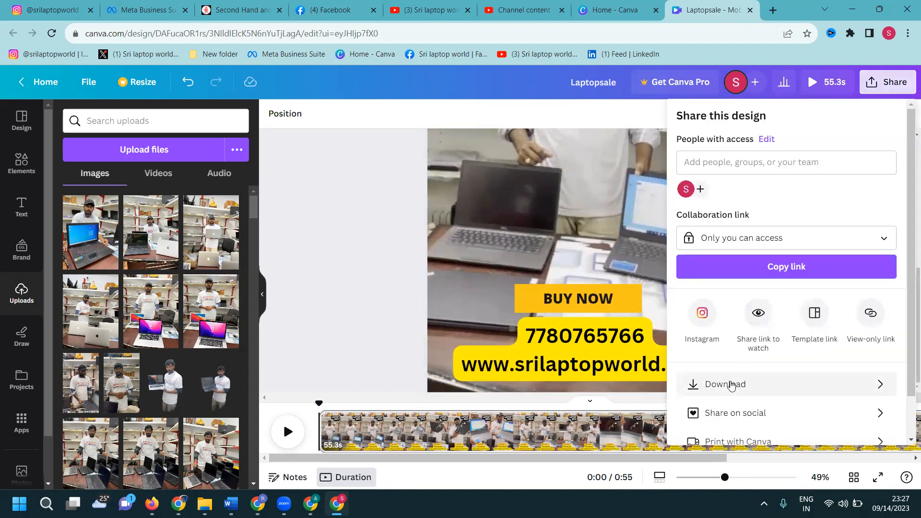
click(730, 384)
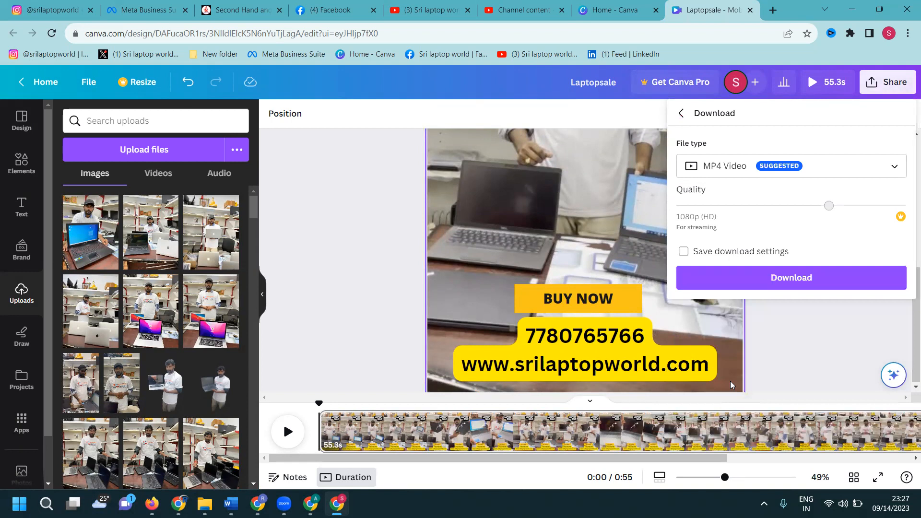
click(808, 333)
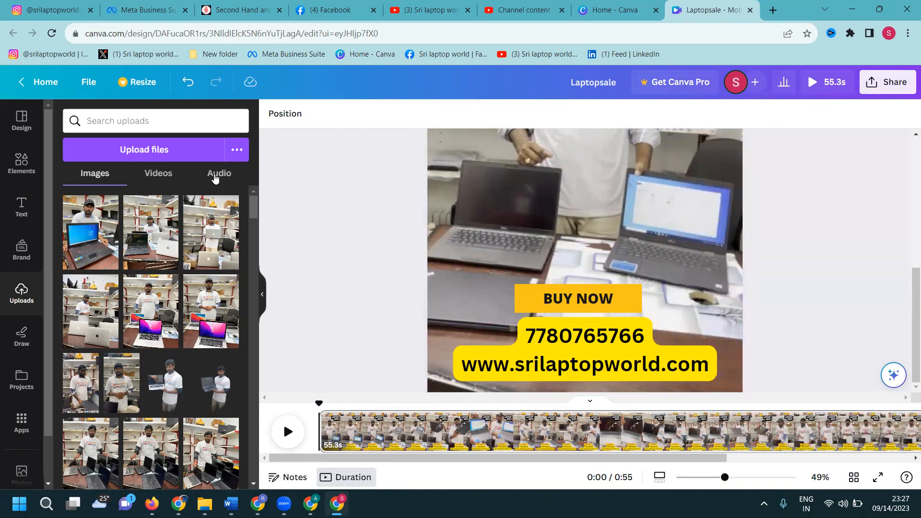
- Add the uploaded audio track Sunset Dream - Cheel.mp3 to the video as background music
click(219, 173)
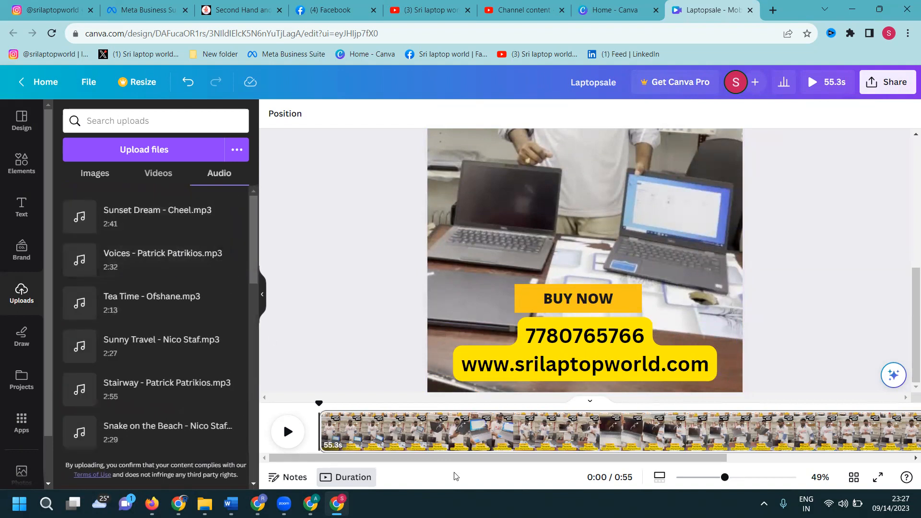
scroll(873, 289, down, 2)
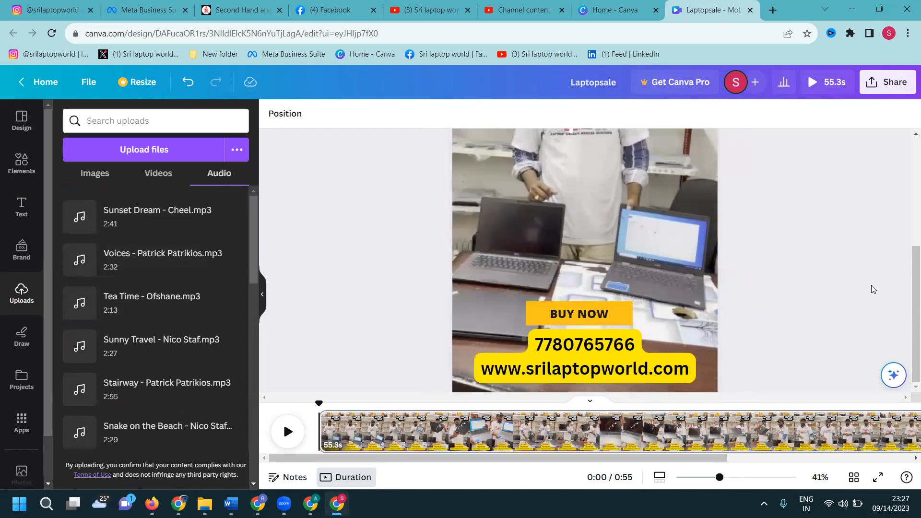
scroll(873, 290, down, 1)
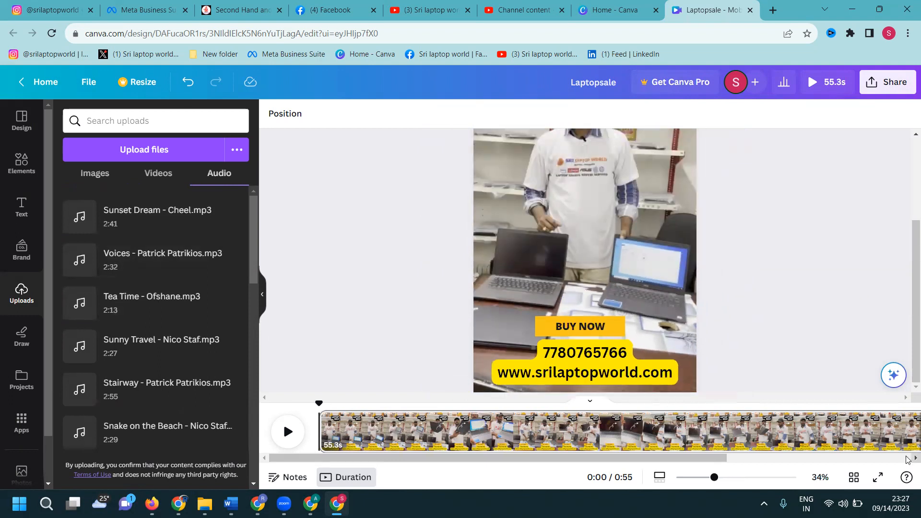
scroll(811, 331, down, 1)
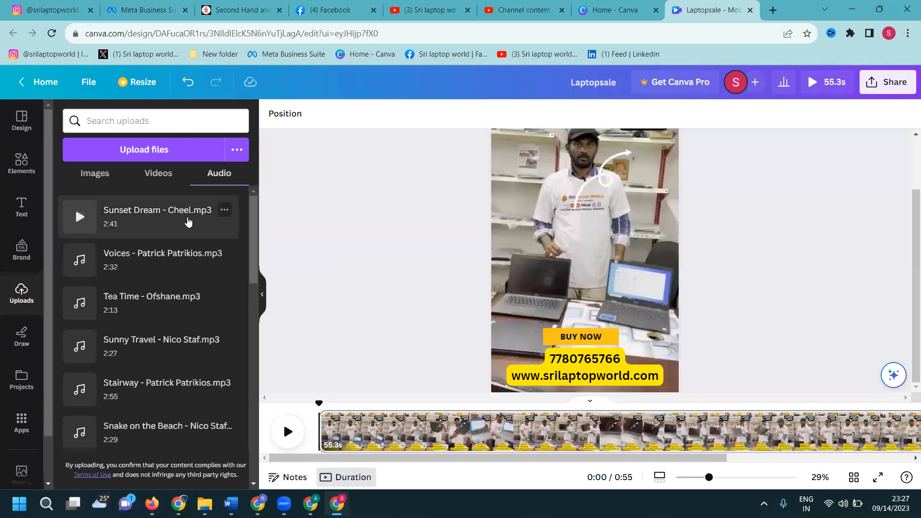
click(188, 221)
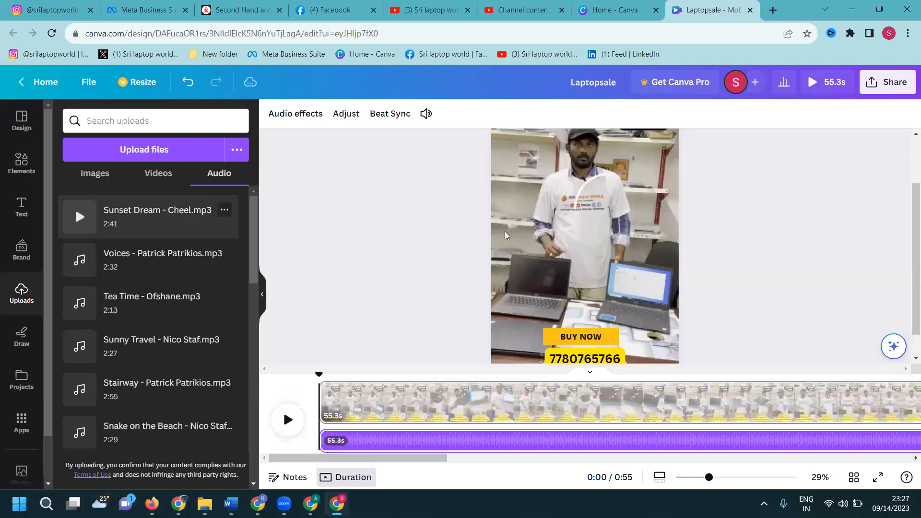
- Lower the volume of the background audio track to 20
click(907, 461)
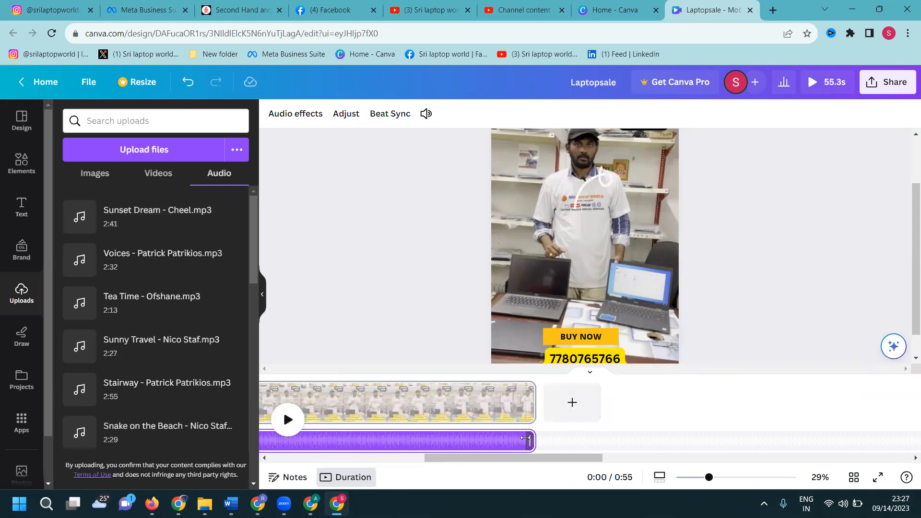
click(523, 443)
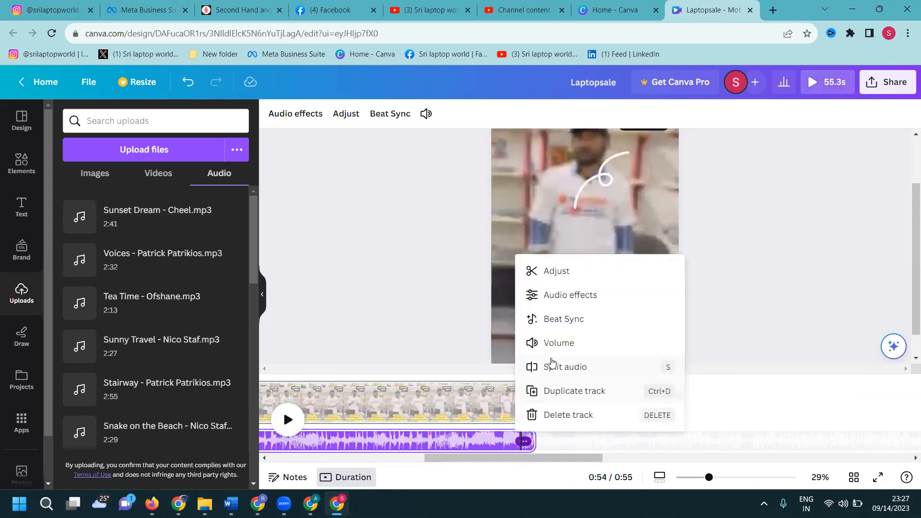
click(555, 348)
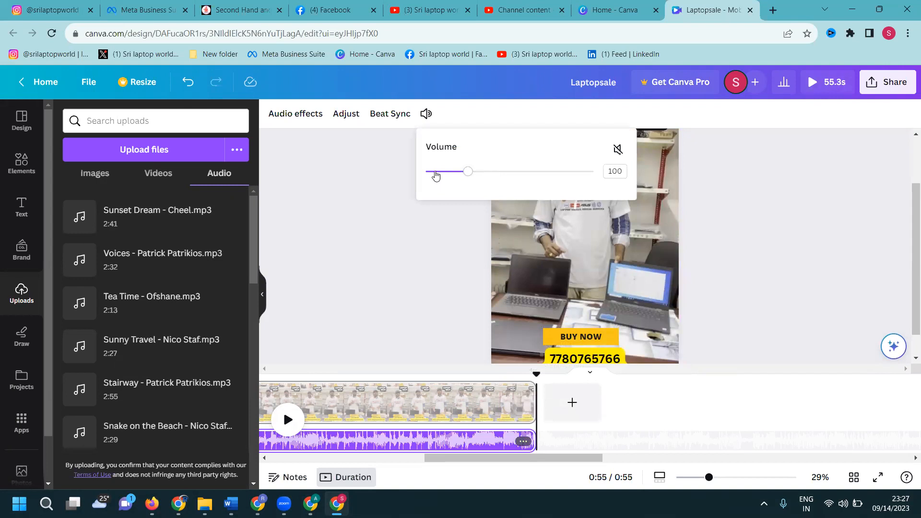
click(435, 172)
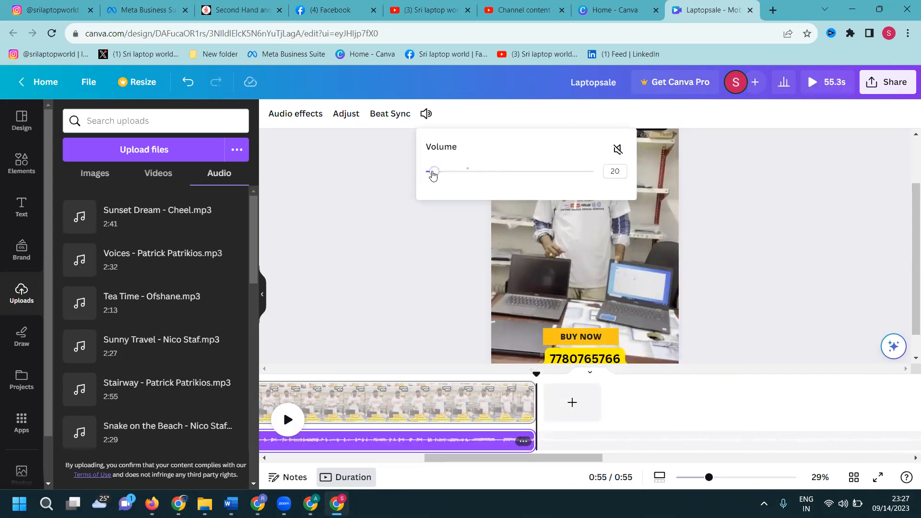
click(368, 195)
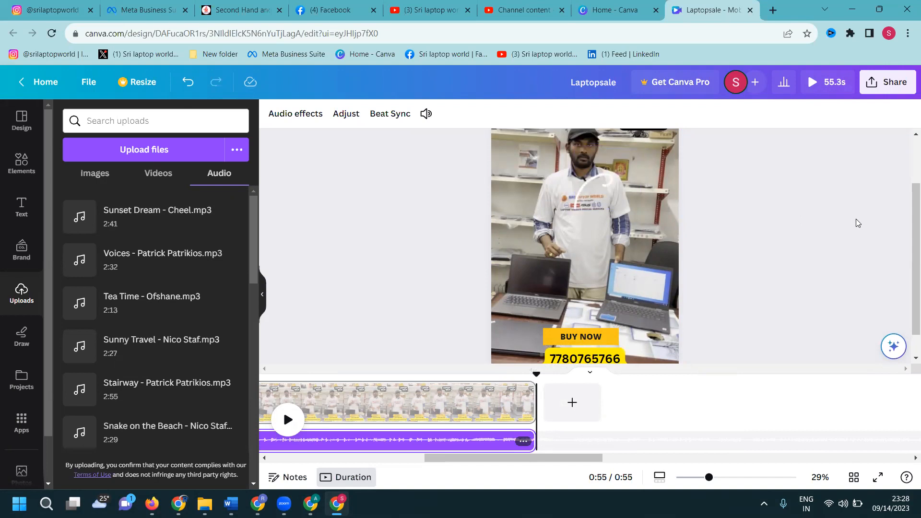
- Download the Laptopsale design as an MP4 Video at 1080p (HD) quality
click(876, 91)
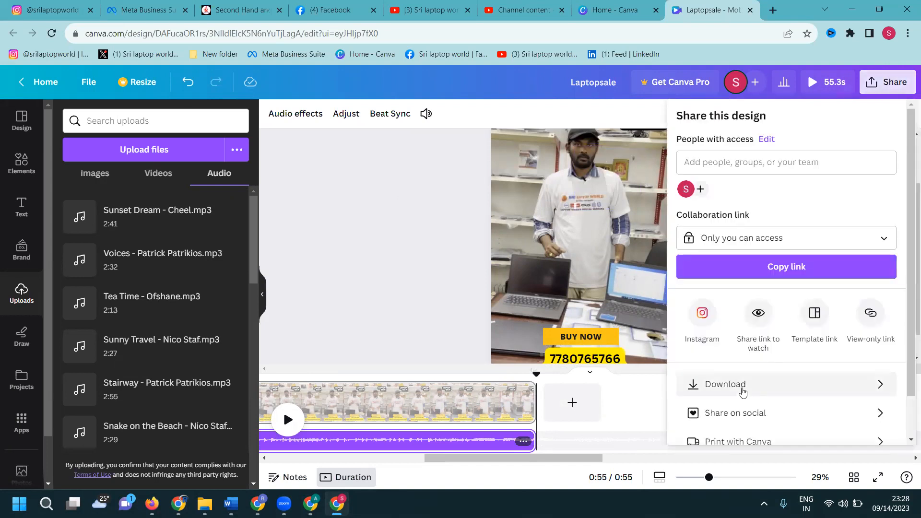
click(743, 389)
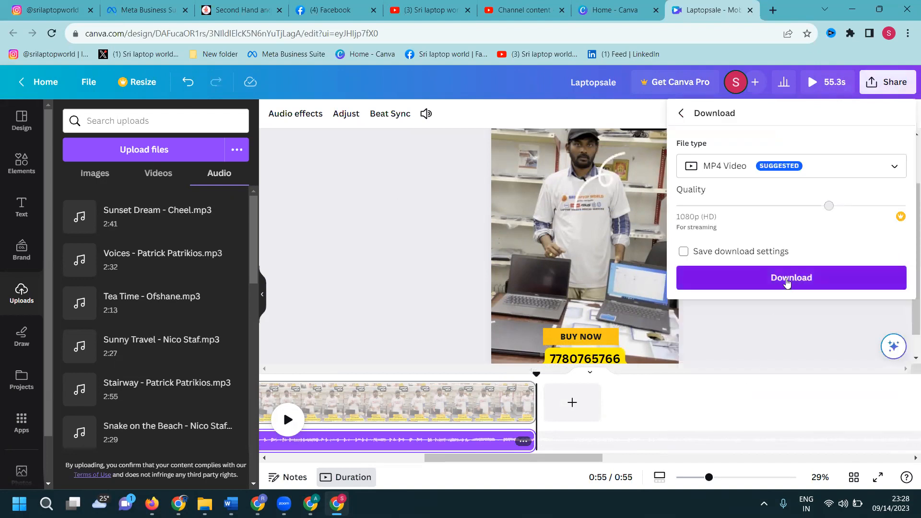
click(788, 282)
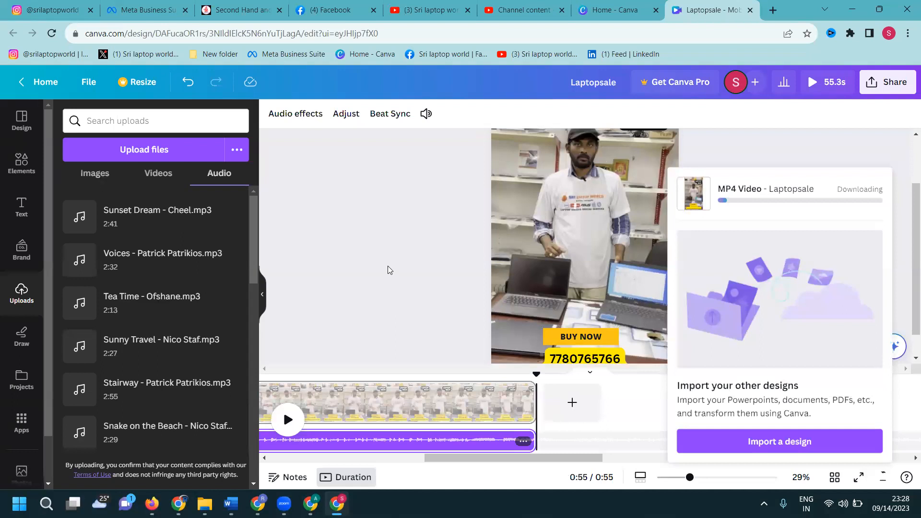
click(361, 250)
scroll(863, 292, down, 1)
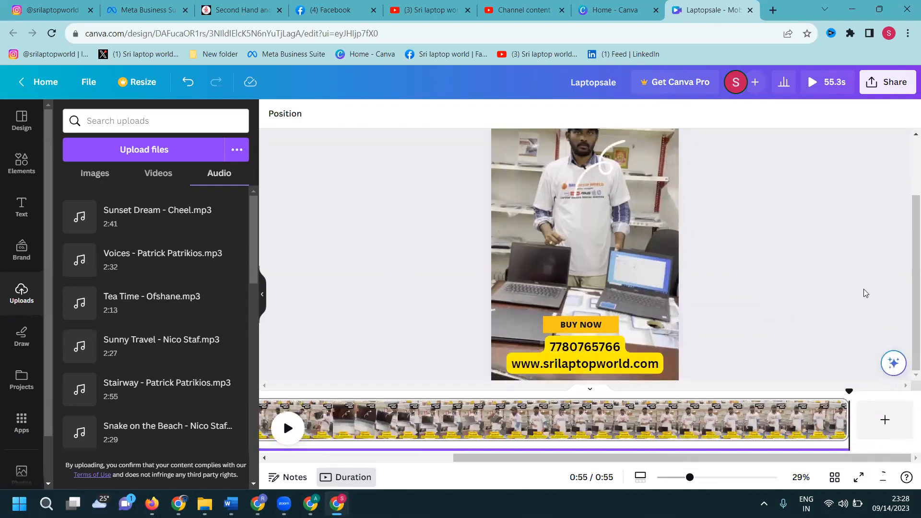
- Switch to the Sri laptop world social pages and look over its YouTube Shorts, Instagram reels and Facebook page
click(429, 10)
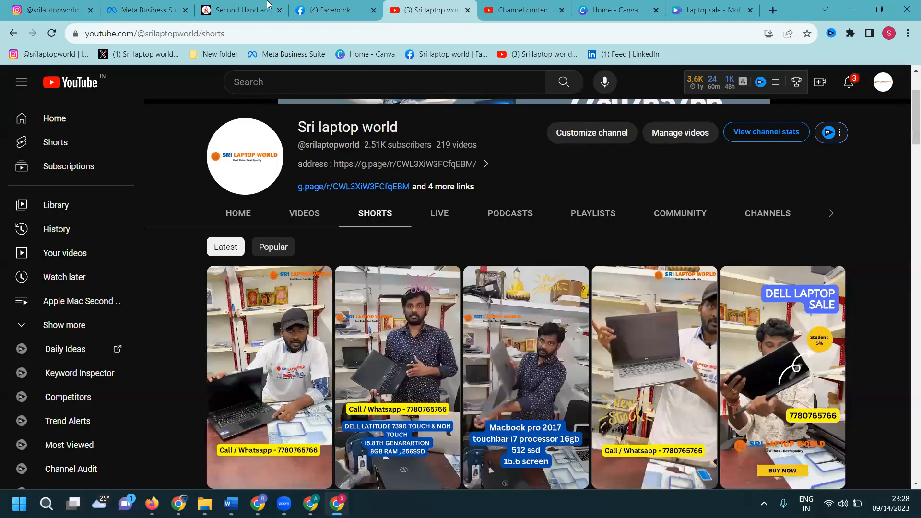
click(54, 7)
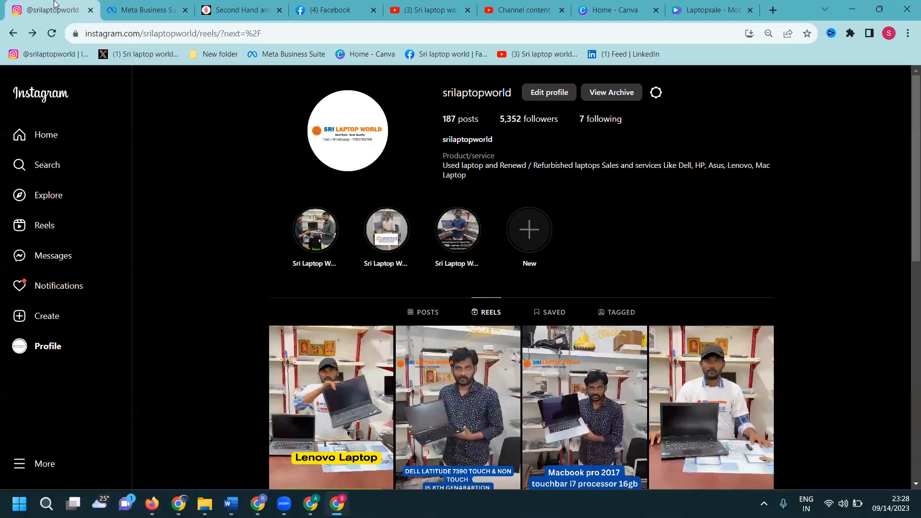
click(341, 11)
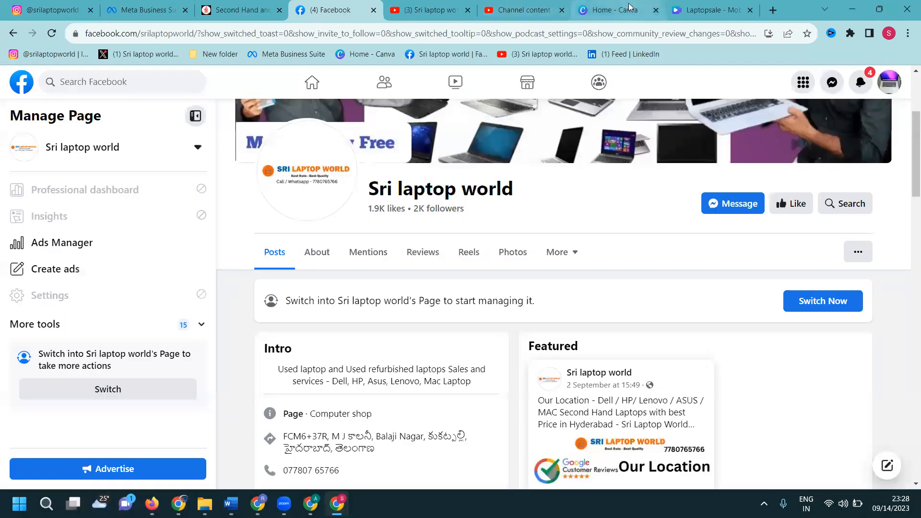
- View the Canva home page and switch to the other Chrome window showing the digital marketing YouTube channel's videos
click(629, 9)
mouse_move(610, 263)
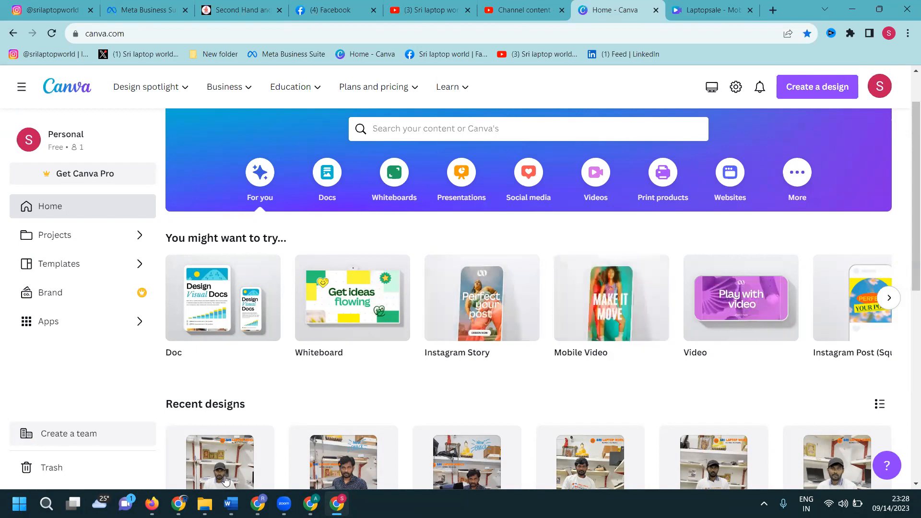
mouse_move(178, 504)
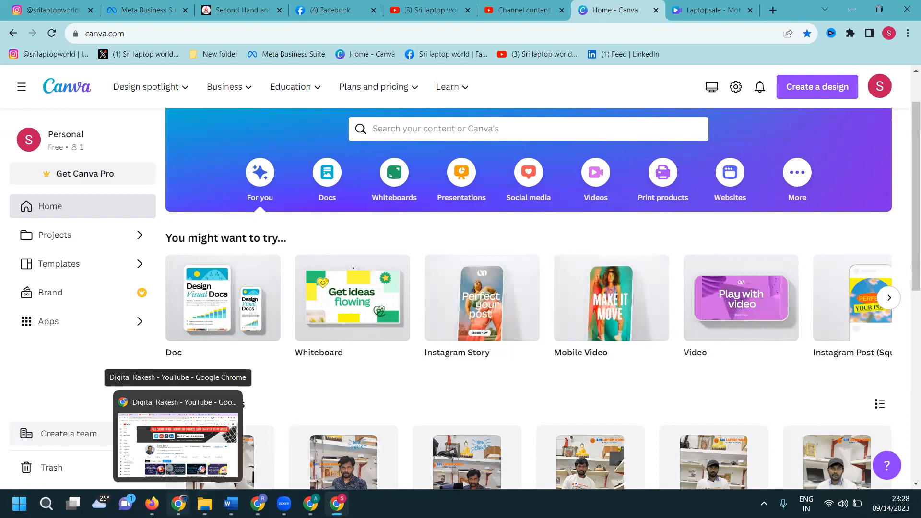
click(177, 443)
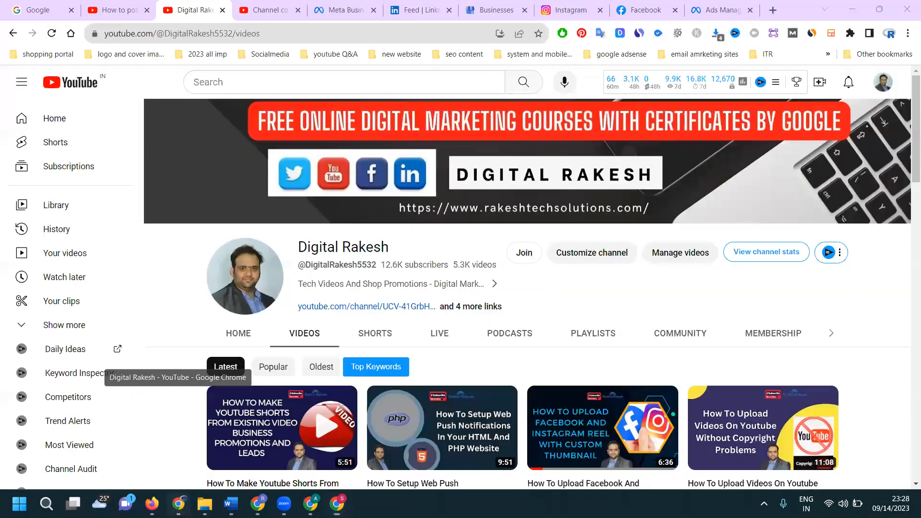